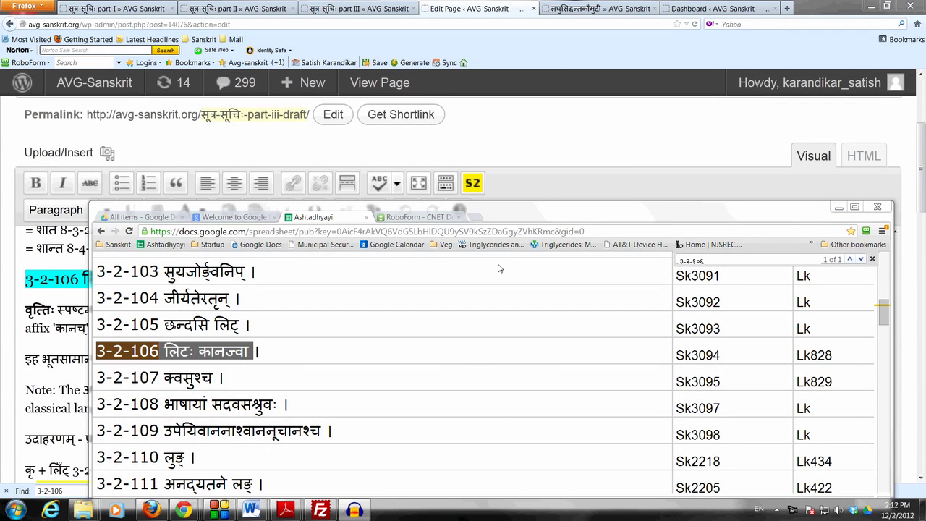
Step: Jump to sutra 3-2-106 लिटः कानज्वा, copy the word कानज्वा, and select the full row text
drag(525, 215, 489, 169)
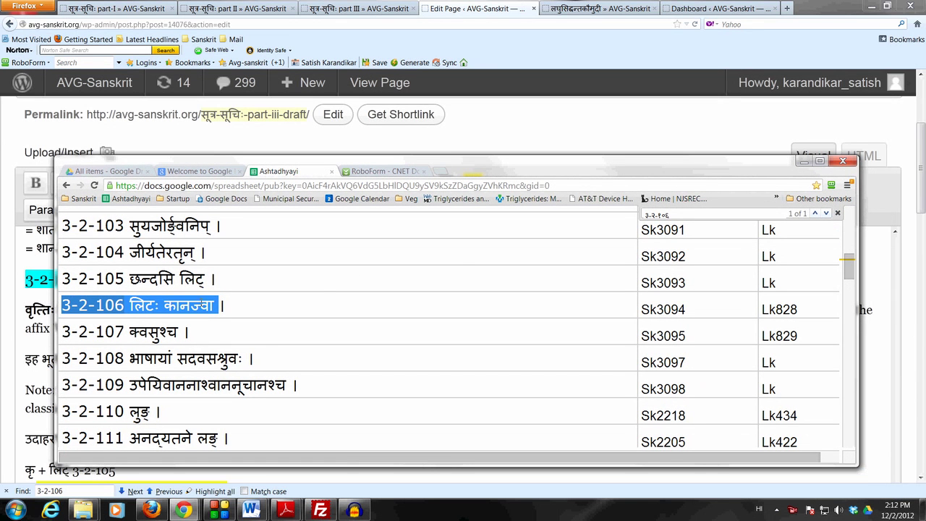
key(Return)
drag(164, 304, 218, 305)
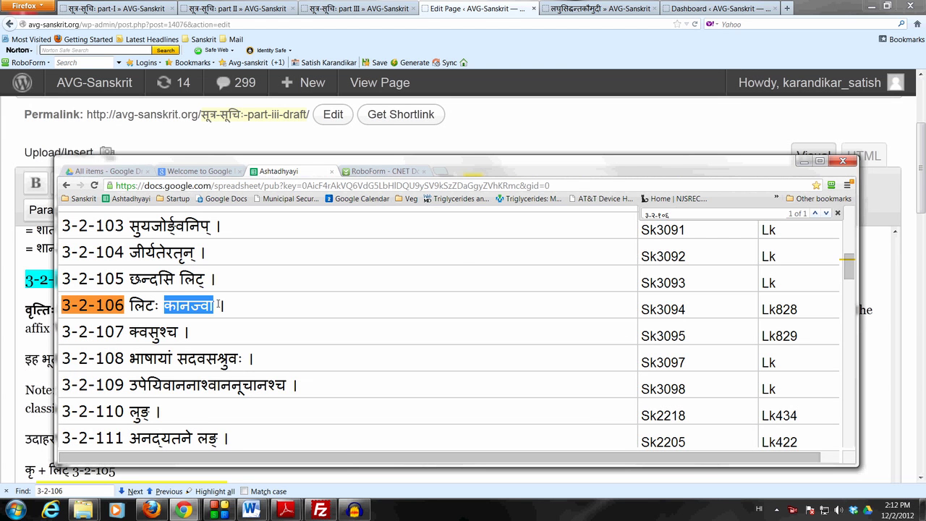
key(ctrl+c)
click(163, 307)
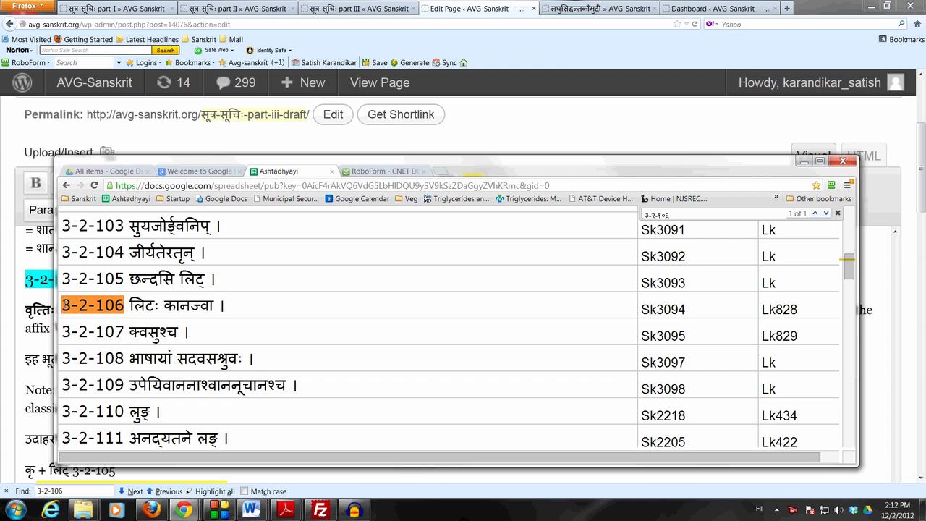
drag(63, 305, 220, 304)
Step: Highlight sutra 3-2-84 भूते, then sutras 3-2-123 and 3-2-122 in the list
scroll(351, 364, up, 4)
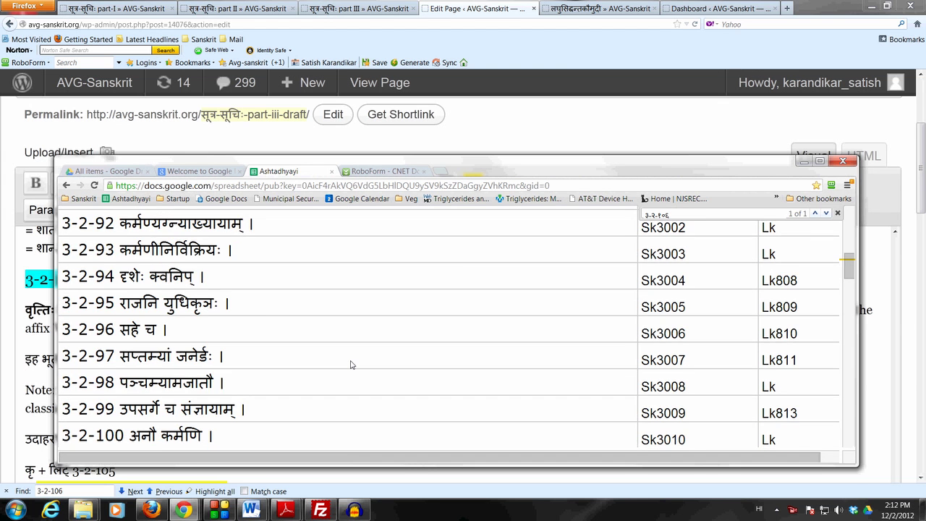
scroll(350, 365, up, 3)
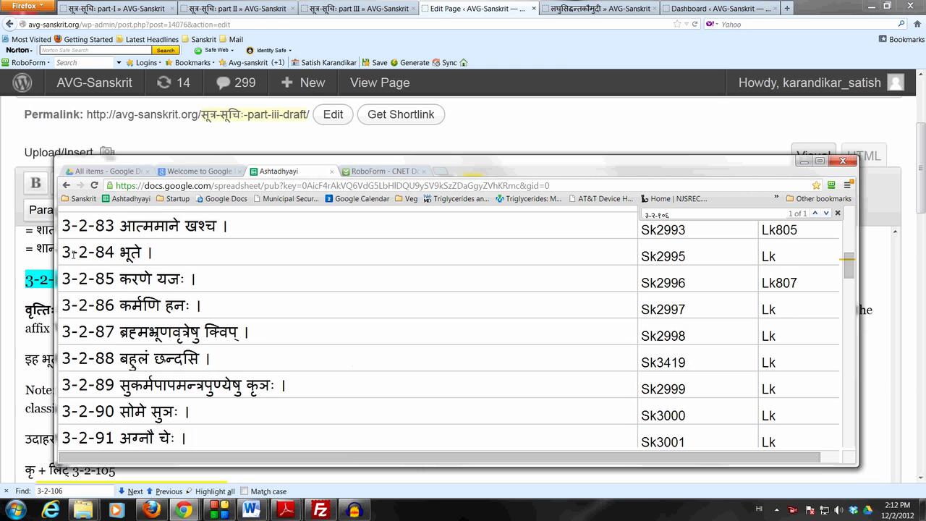
drag(64, 251, 145, 251)
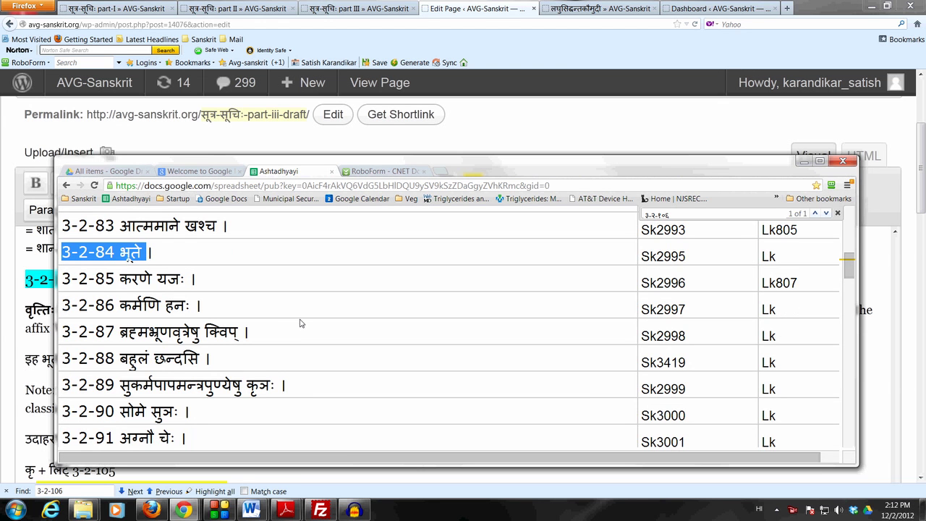
scroll(301, 323, down, 5)
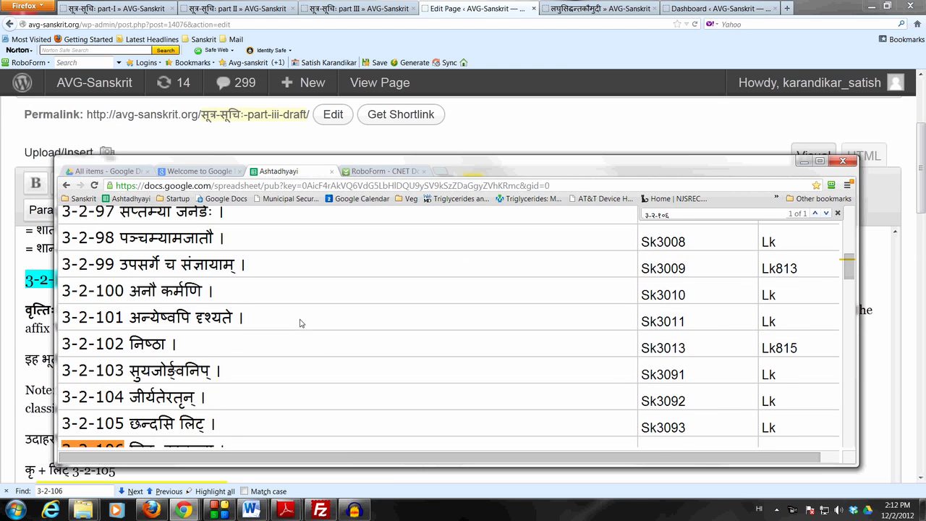
scroll(301, 323, down, 7)
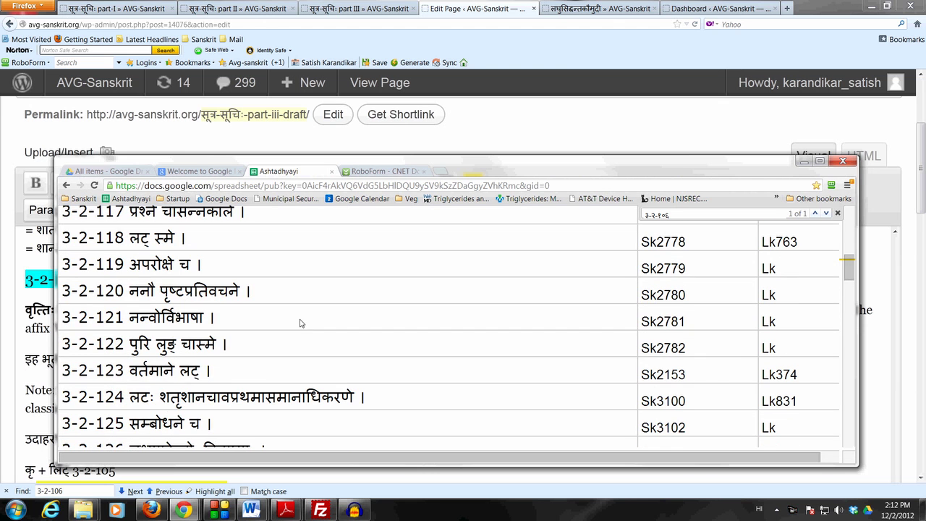
drag(63, 370, 208, 370)
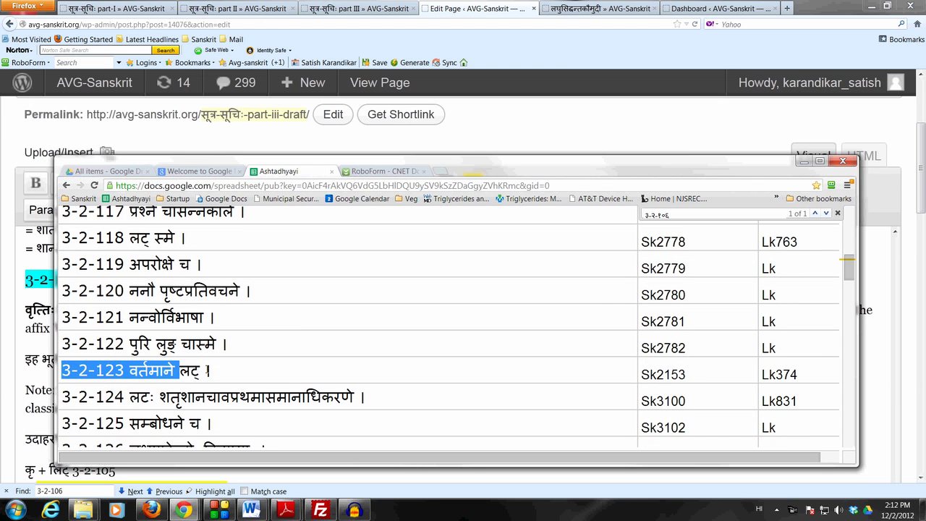
drag(63, 344, 217, 343)
Step: Highlight sutra 3-2-115 परोक्षे लिट् and the word अनद्यतने in sutra 3-2-111
scroll(219, 342, up, 4)
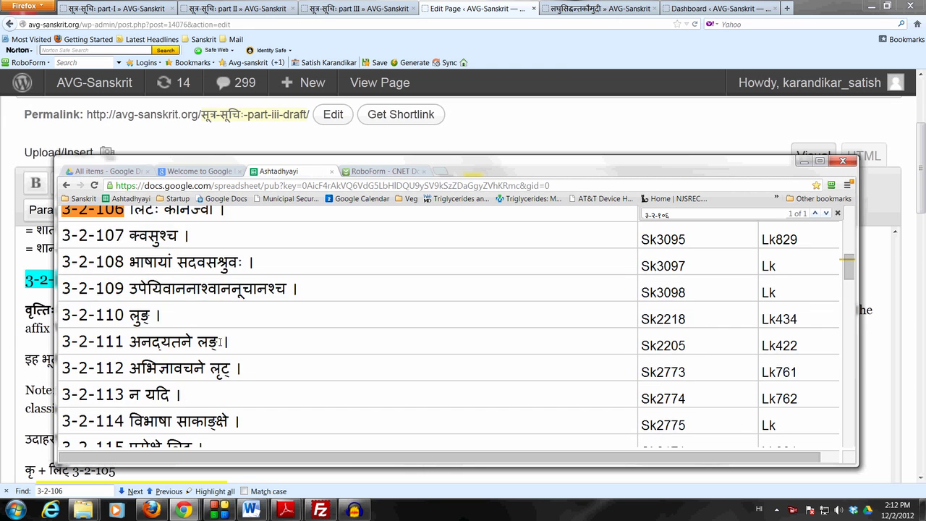
scroll(219, 342, up, 8)
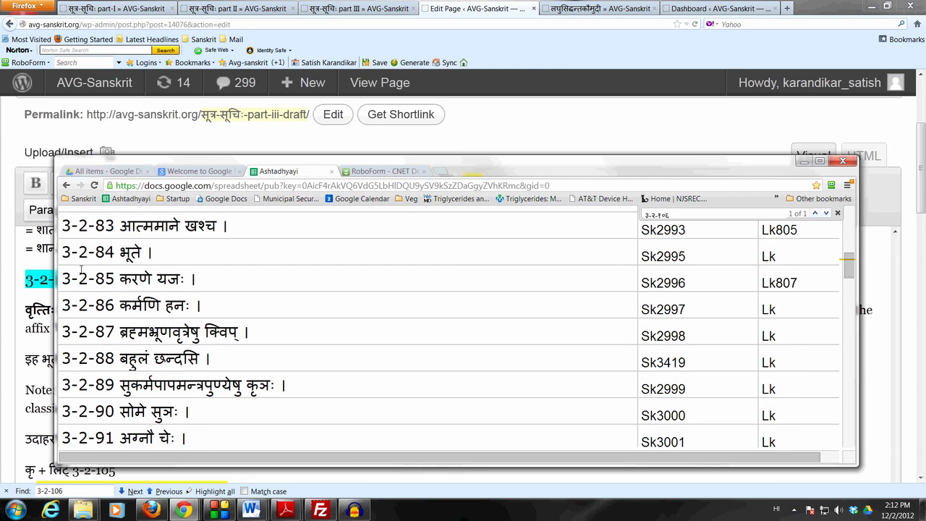
drag(62, 253, 154, 254)
scroll(216, 311, down, 6)
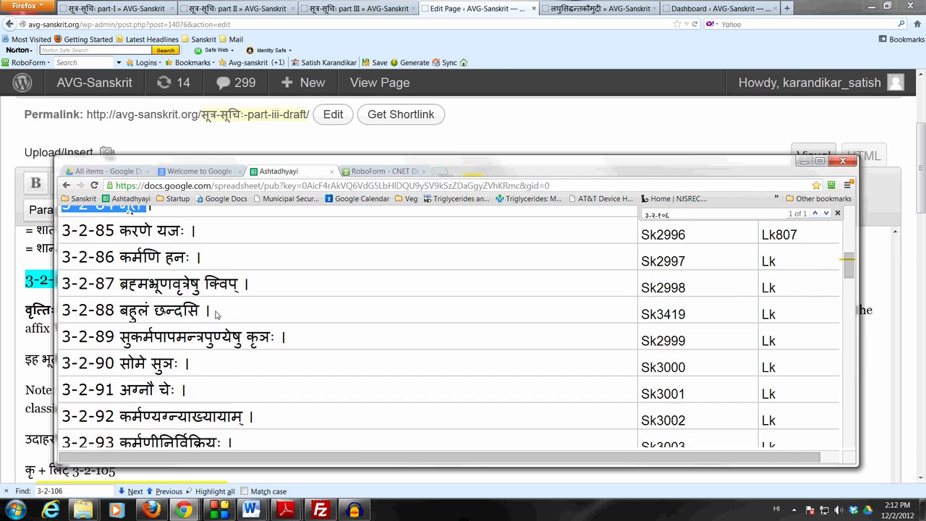
scroll(216, 311, down, 2)
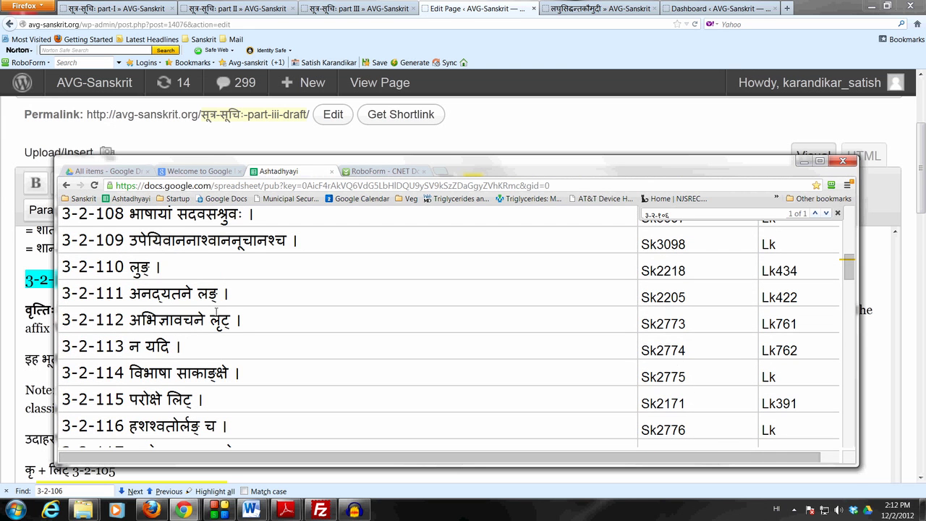
drag(62, 399, 197, 399)
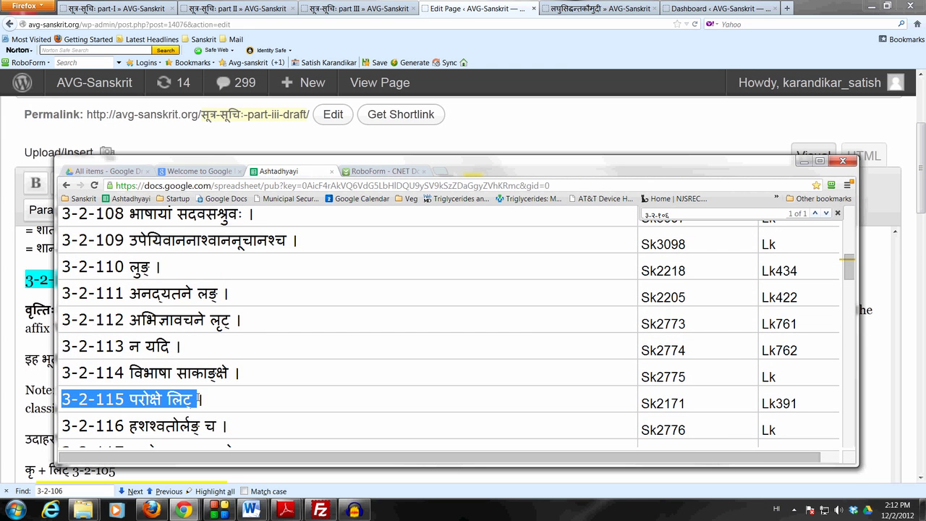
drag(125, 293, 194, 294)
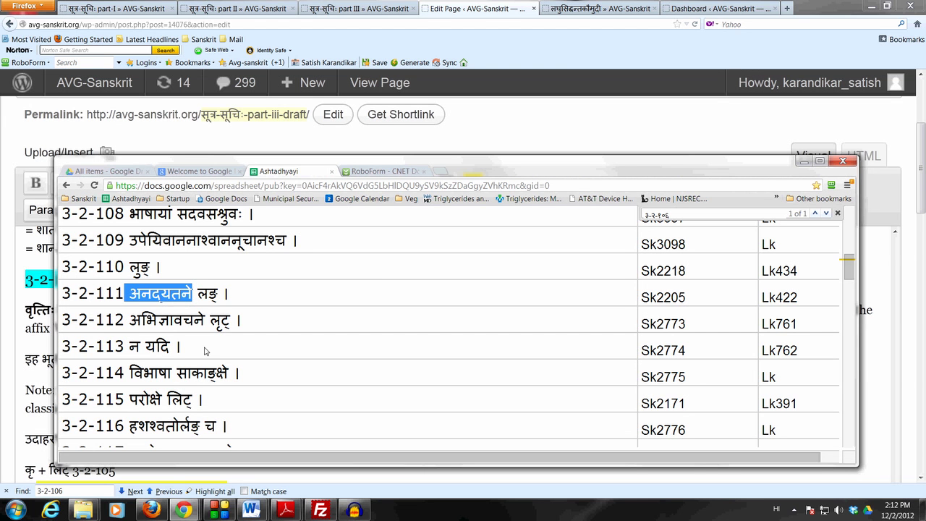
drag(66, 399, 192, 396)
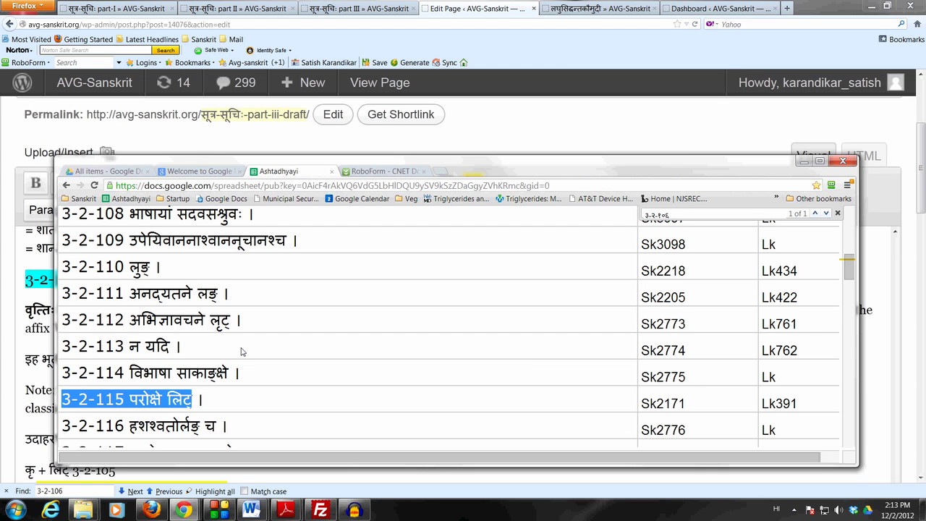
Step: Highlight sutras 3-2-106, 3-2-105 छन्दसि लिट्, 3-2-115, and अनद्यतने in 3-2-111
scroll(243, 353, up, 1)
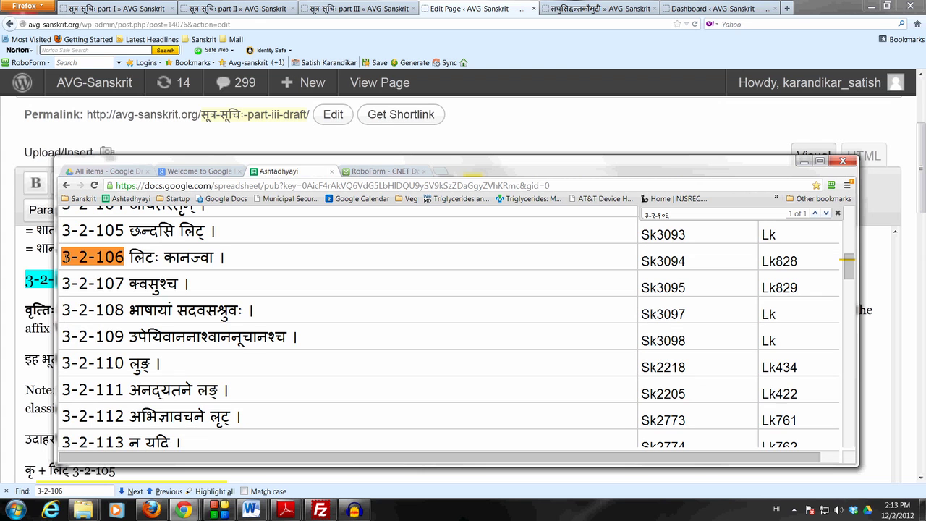
drag(74, 258, 215, 259)
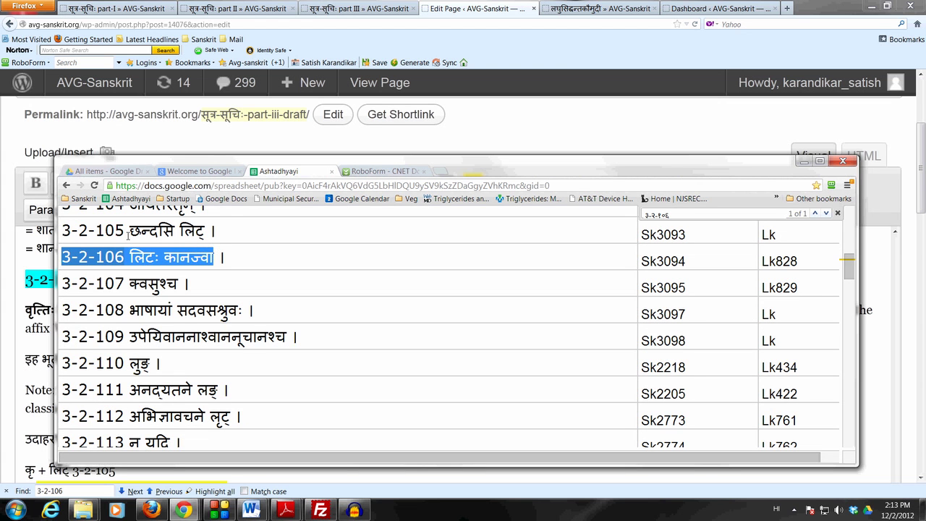
drag(63, 230, 204, 232)
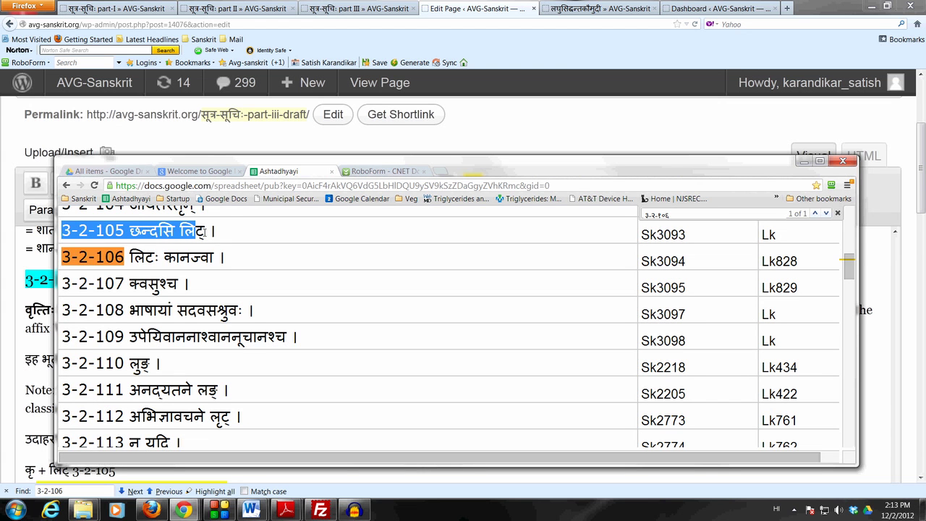
scroll(230, 251, up, 1)
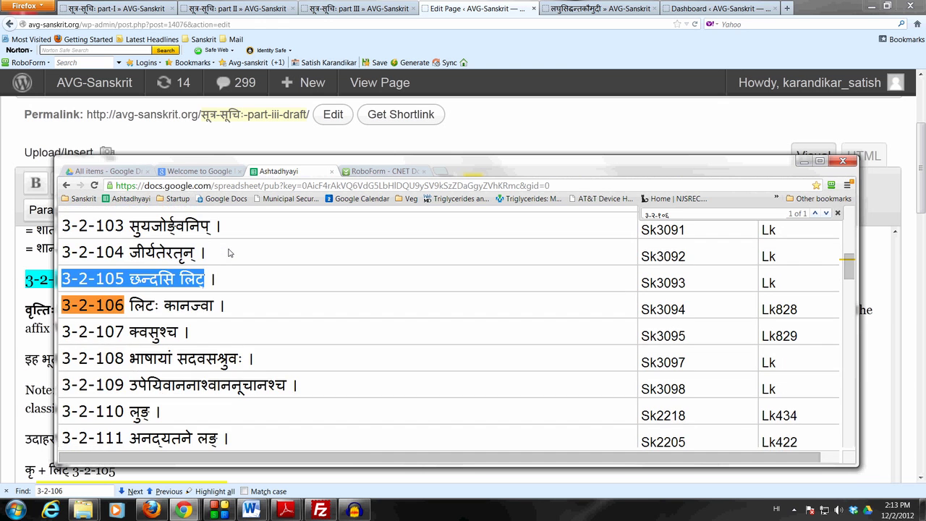
scroll(230, 252, down, 3)
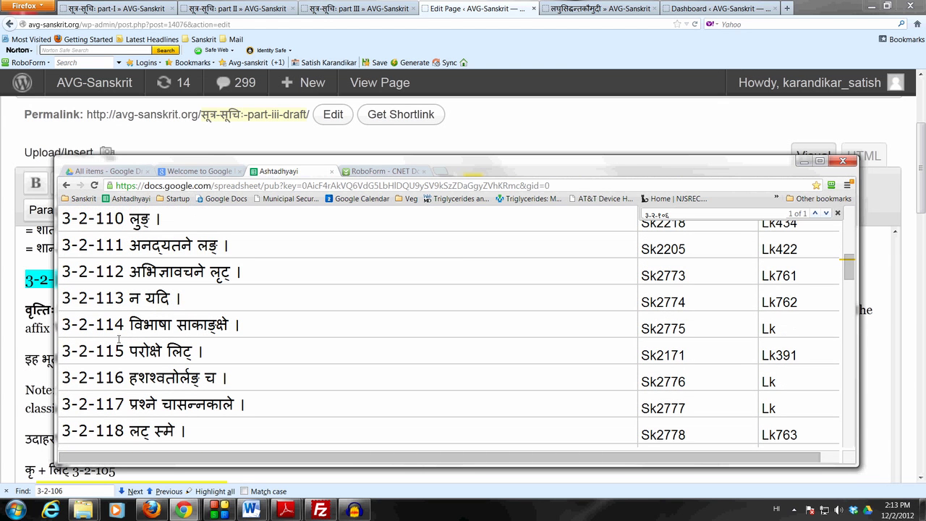
drag(62, 344, 194, 343)
scroll(261, 292, up, 3)
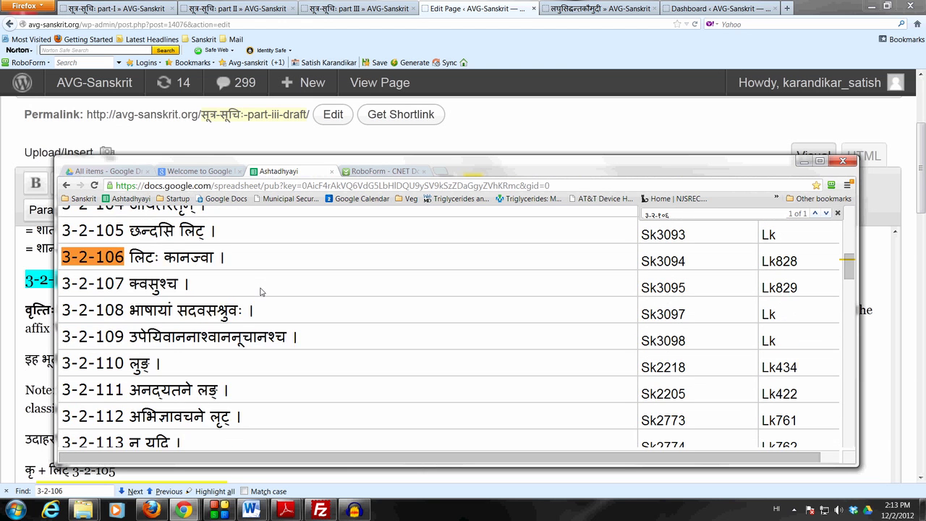
drag(63, 280, 207, 280)
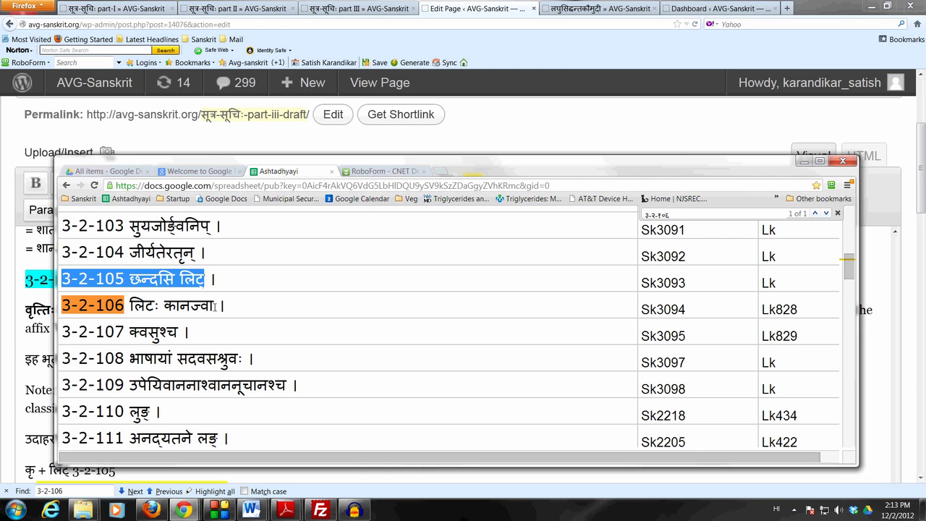
drag(130, 438, 197, 428)
Step: Highlight परोक्षे in 3-2-115, then compare 3-2-105 छन्दसि लिट् with 3-2-106 लिटः कानज्वा
scroll(197, 427, down, 2)
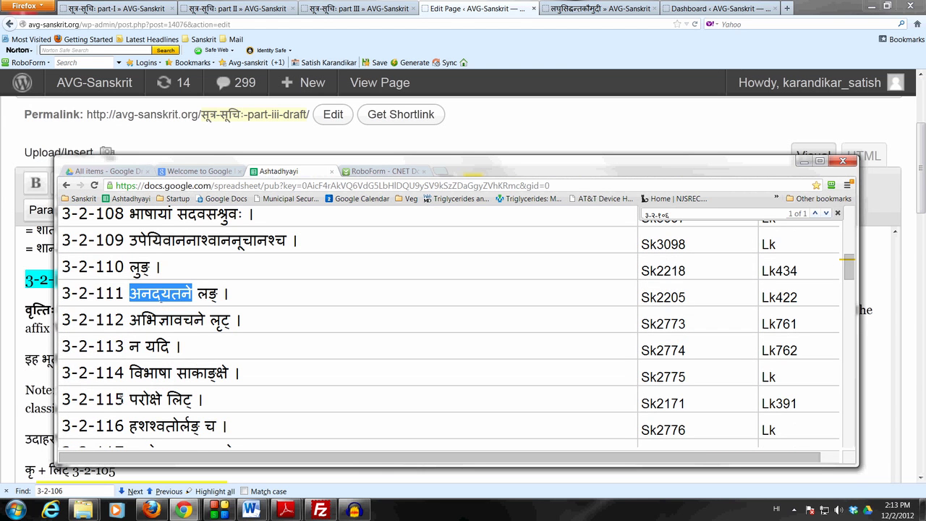
drag(125, 398, 166, 398)
scroll(246, 299, up, 10)
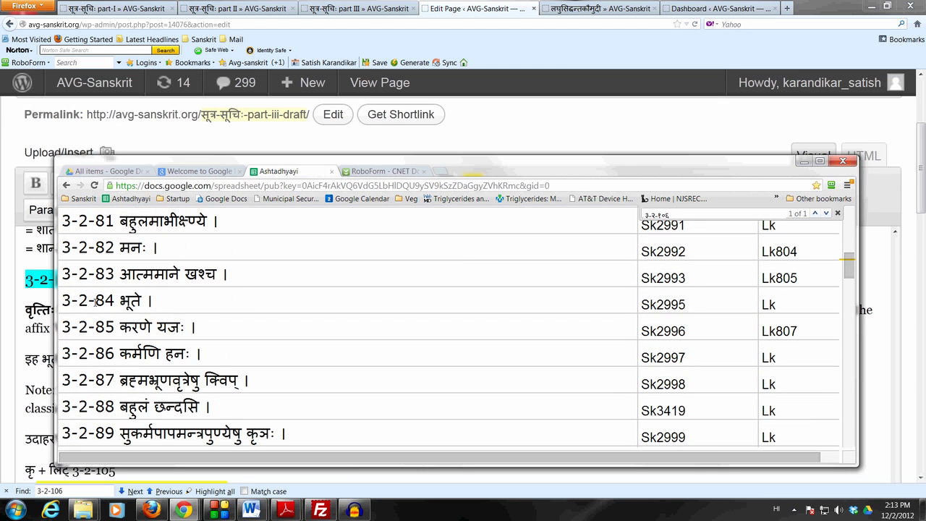
drag(62, 298, 142, 300)
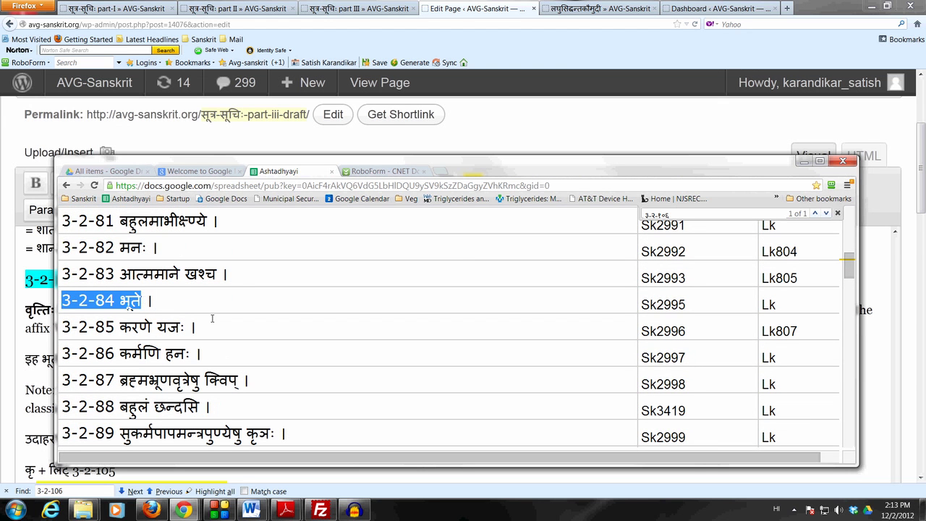
scroll(255, 331, down, 1)
scroll(255, 331, down, 6)
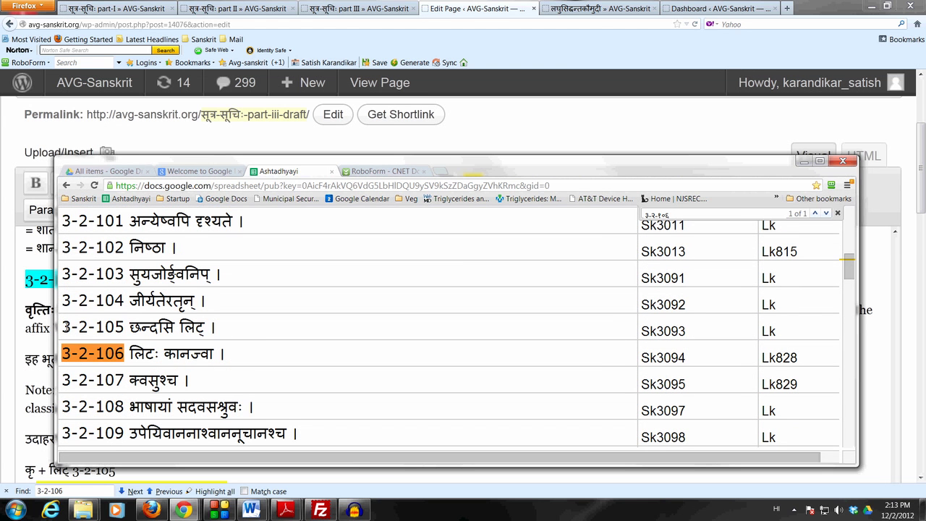
drag(65, 326, 206, 327)
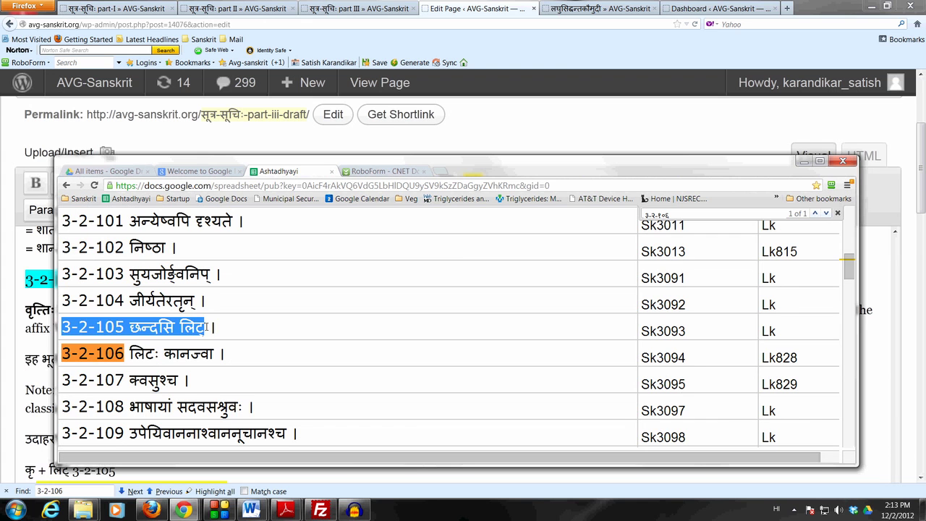
drag(128, 354, 215, 353)
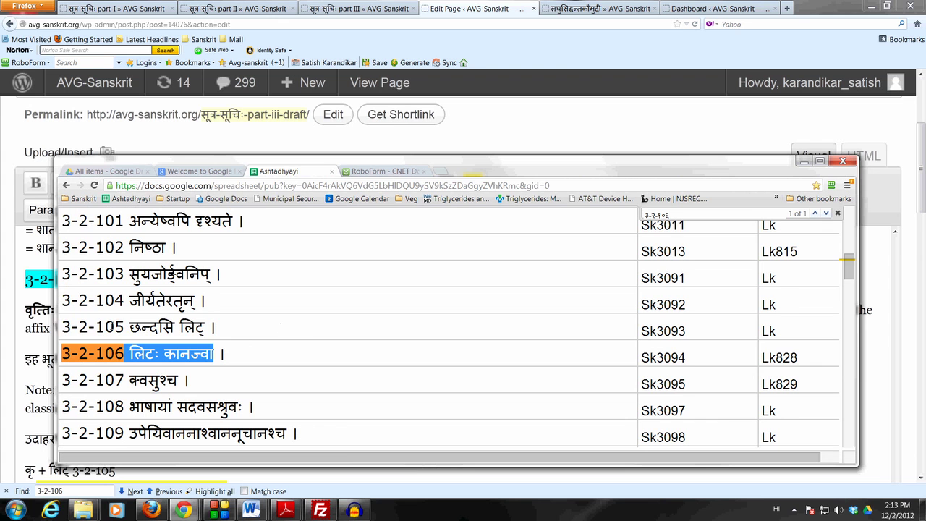
drag(65, 326, 212, 326)
Step: Search the sheet for ३-४-७८, then for ३-२-१०६
triple_click(672, 214)
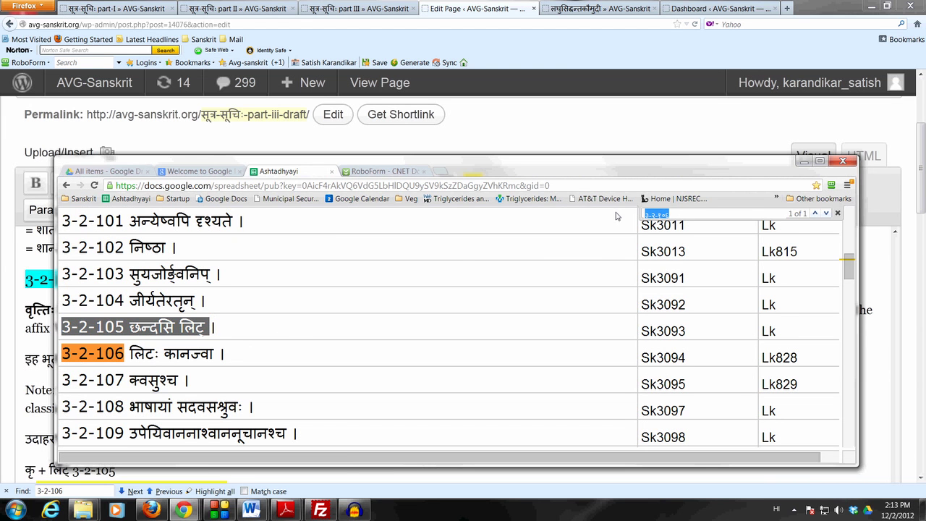
text(३-४-७८)
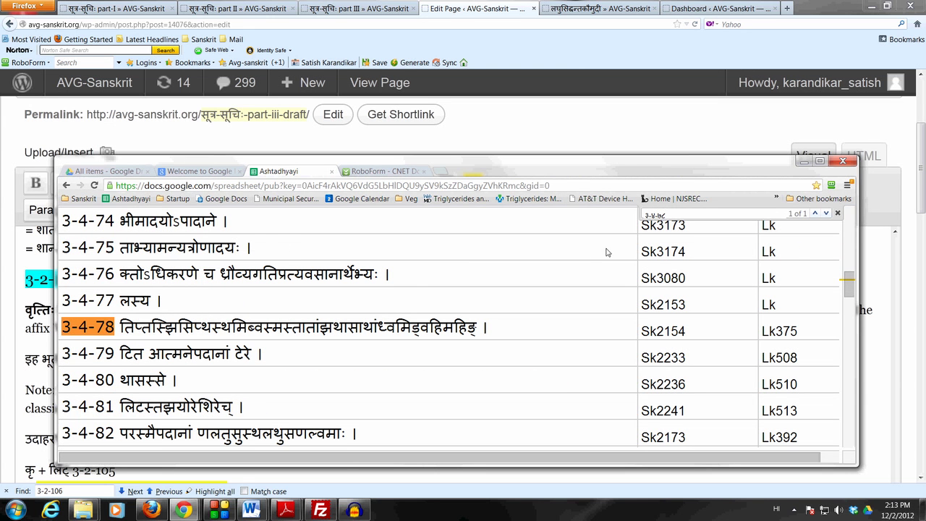
triple_click(665, 214)
text(३-२-१०)
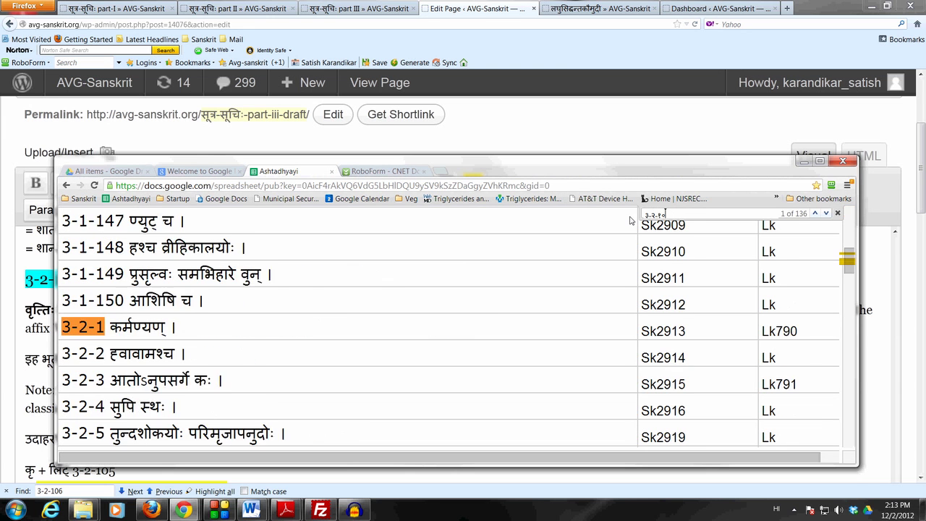
text(६)
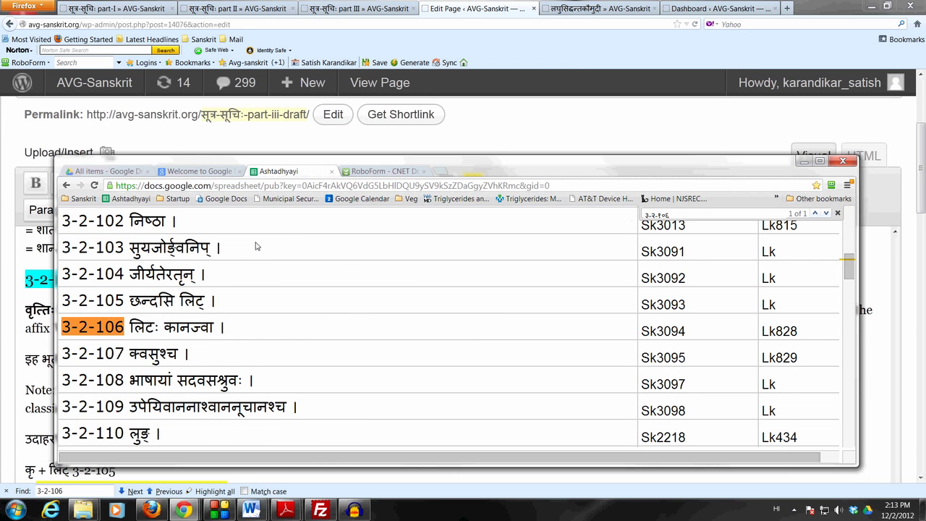
Step: Highlight छन्दसि in 3-2-105 and कानज्वा in 3-2-106, then move the sheet aside
drag(129, 325, 215, 326)
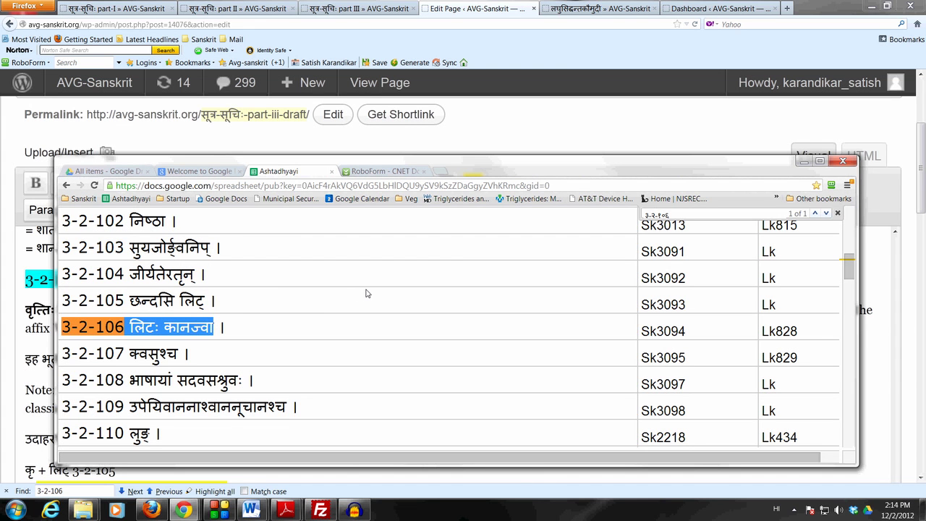
drag(130, 301, 179, 300)
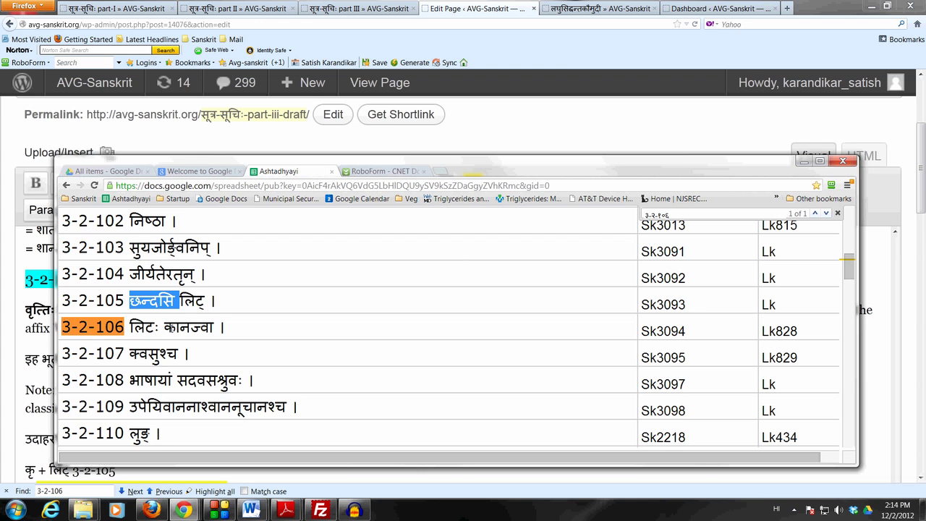
drag(165, 329, 215, 329)
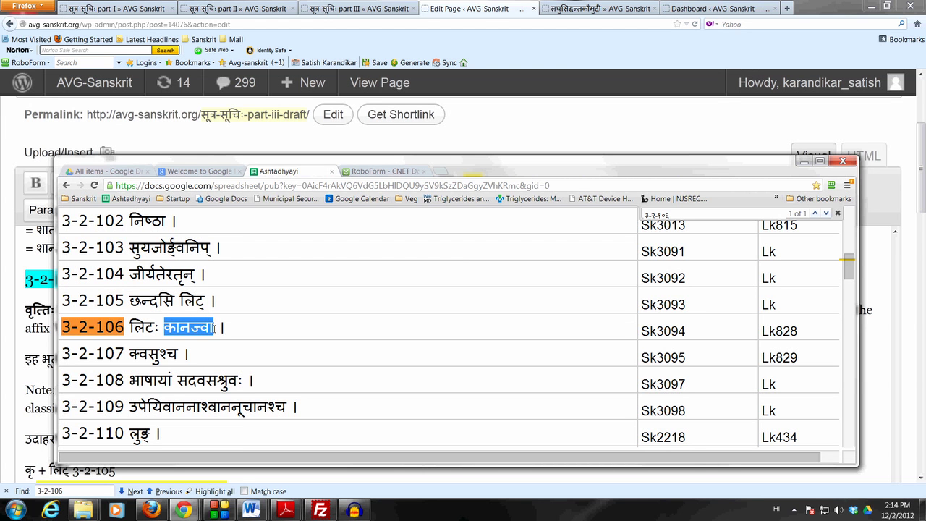
drag(65, 300, 350, 321)
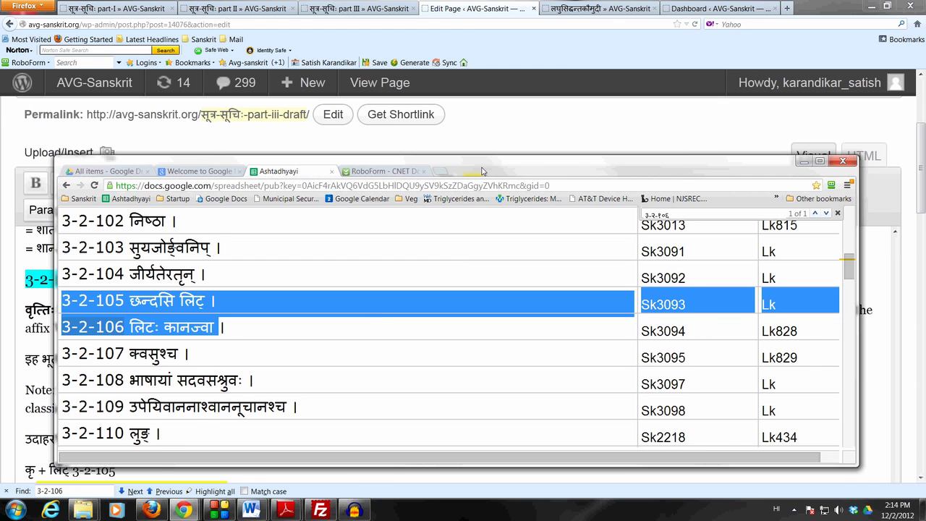
drag(483, 172, 483, 520)
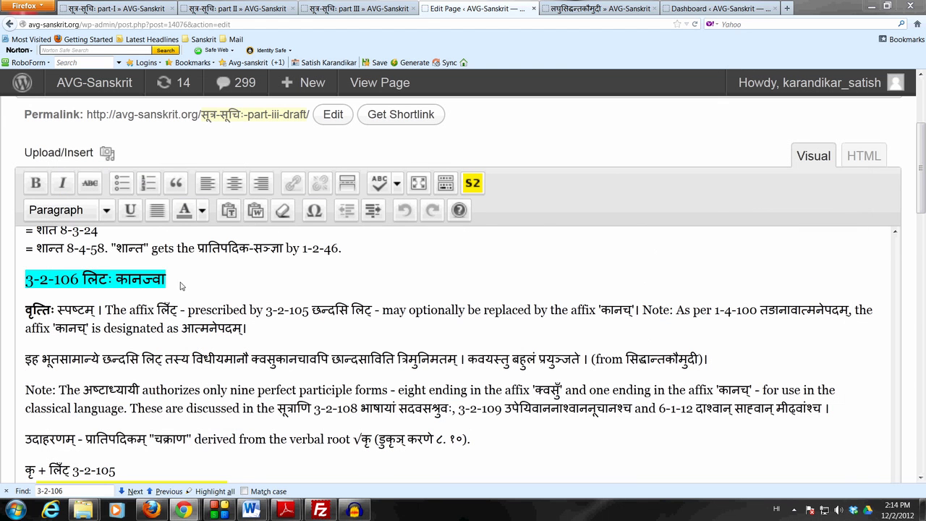
drag(105, 308, 639, 310)
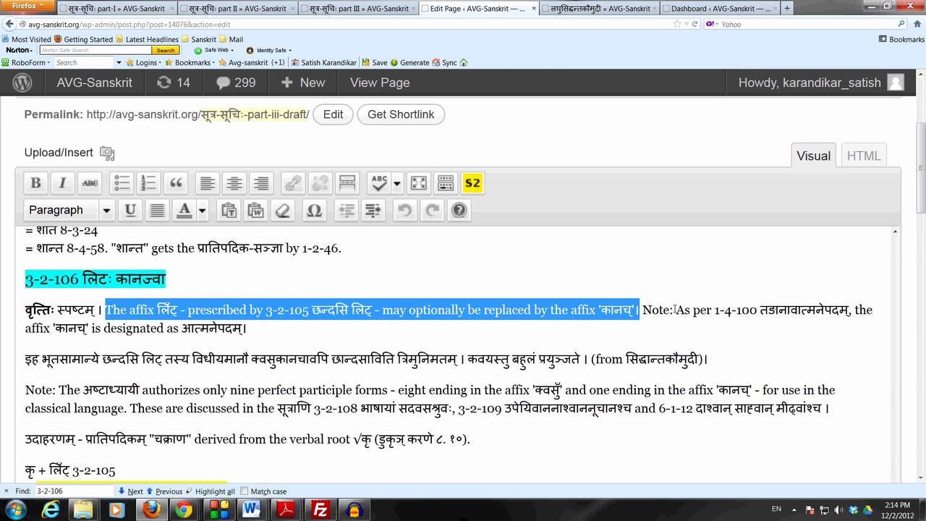
scroll(108, 361, down, 3)
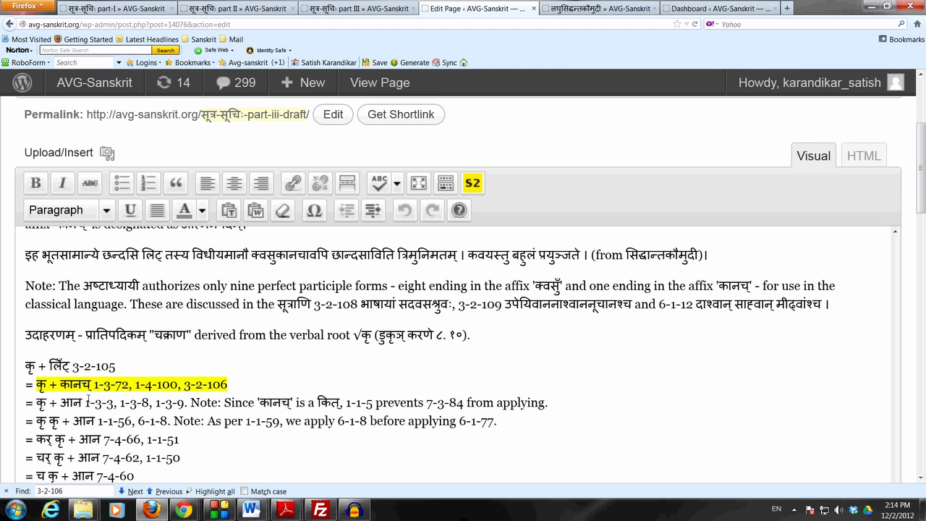
drag(120, 403, 149, 402)
drag(85, 403, 185, 402)
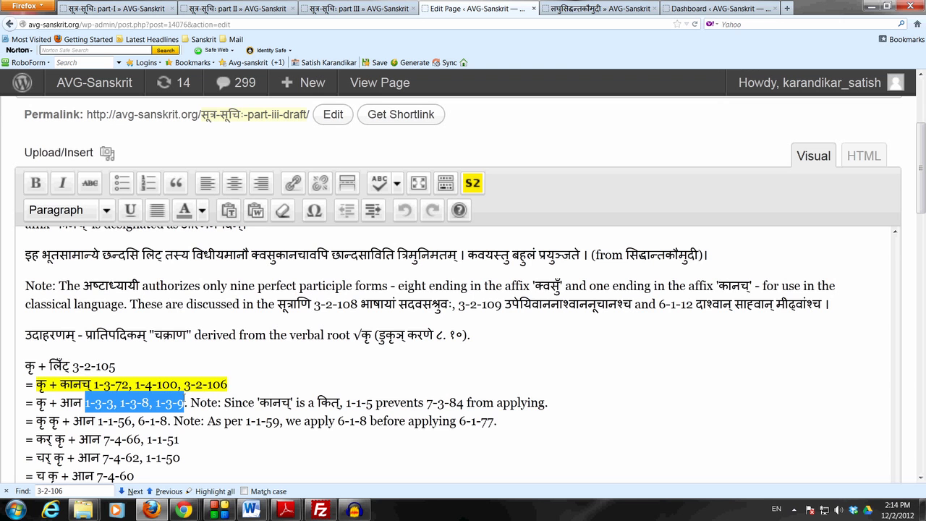
scroll(230, 377, up, 6)
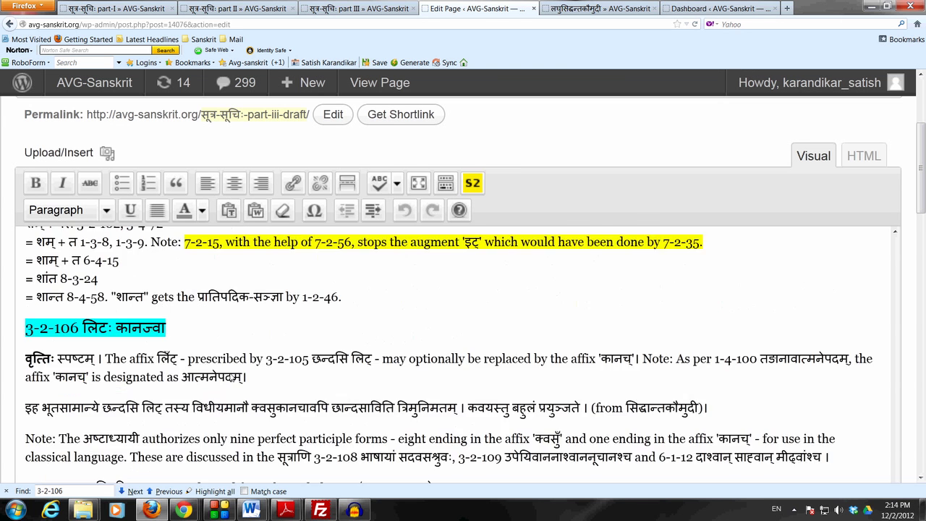
scroll(230, 377, down, 6)
scroll(229, 377, up, 3)
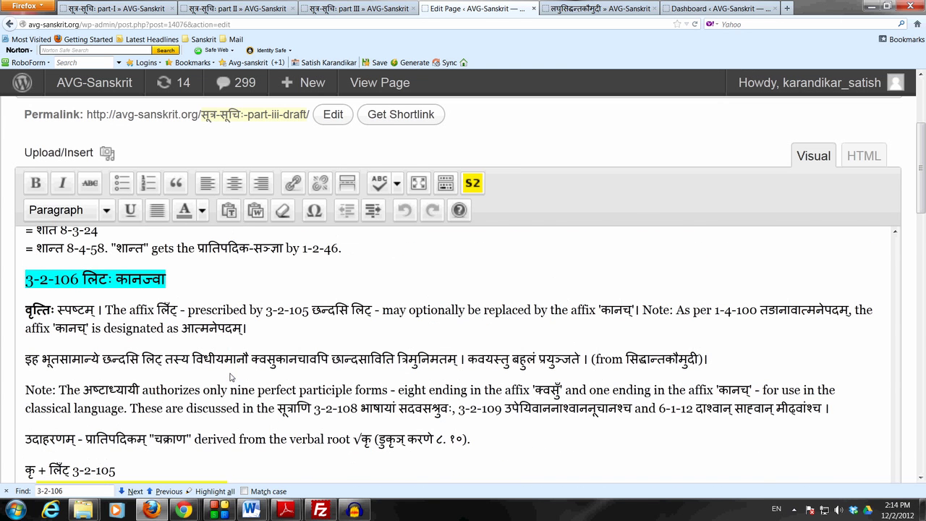
drag(642, 310, 875, 316)
drag(741, 334, 287, 329)
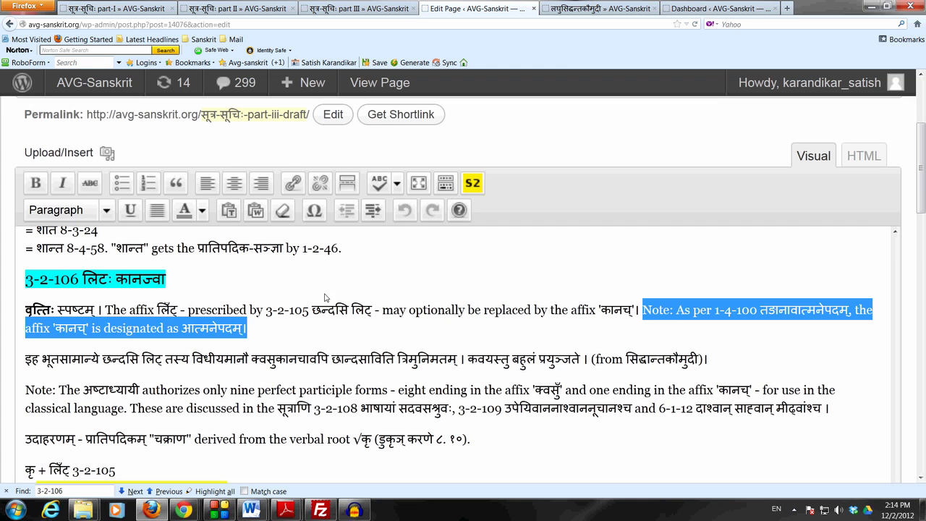
drag(25, 359, 458, 355)
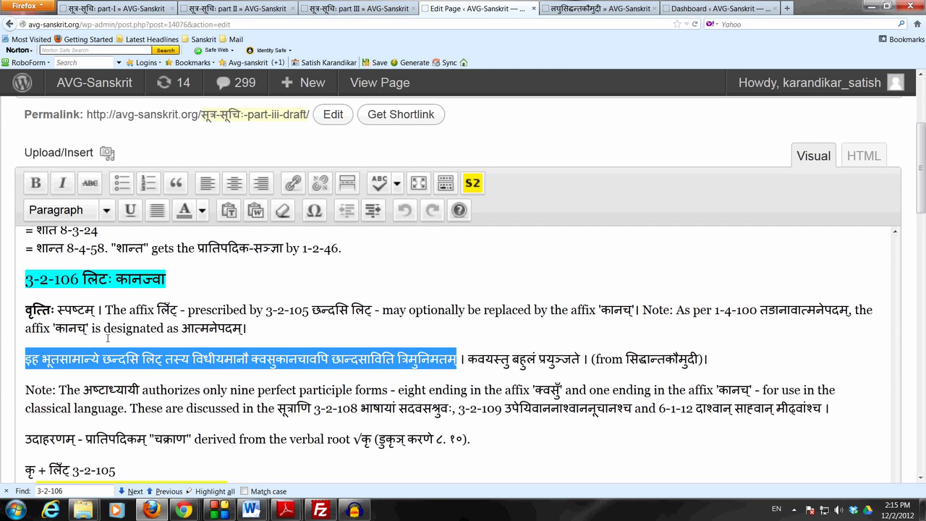
Step: Bring the sheet back over the post and highlight sutra 3-2-105's row
click(184, 509)
drag(628, 317, 572, 186)
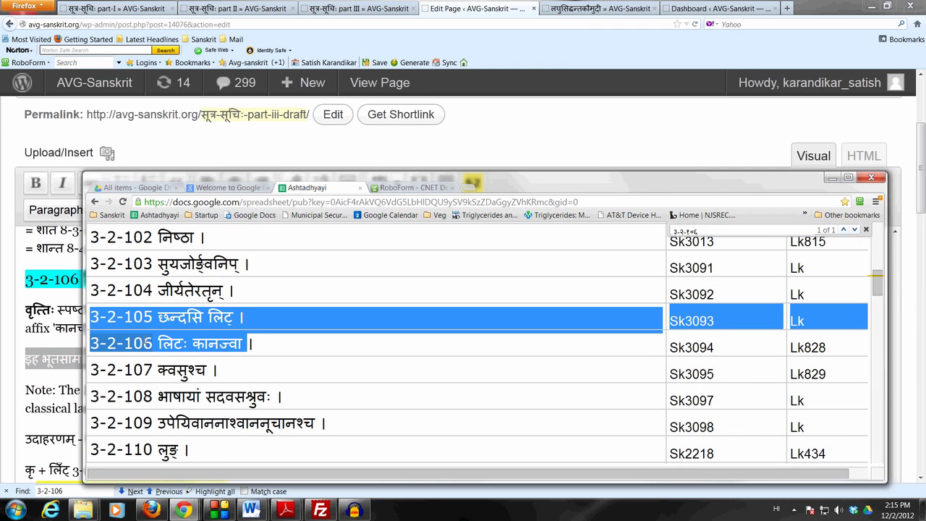
click(100, 322)
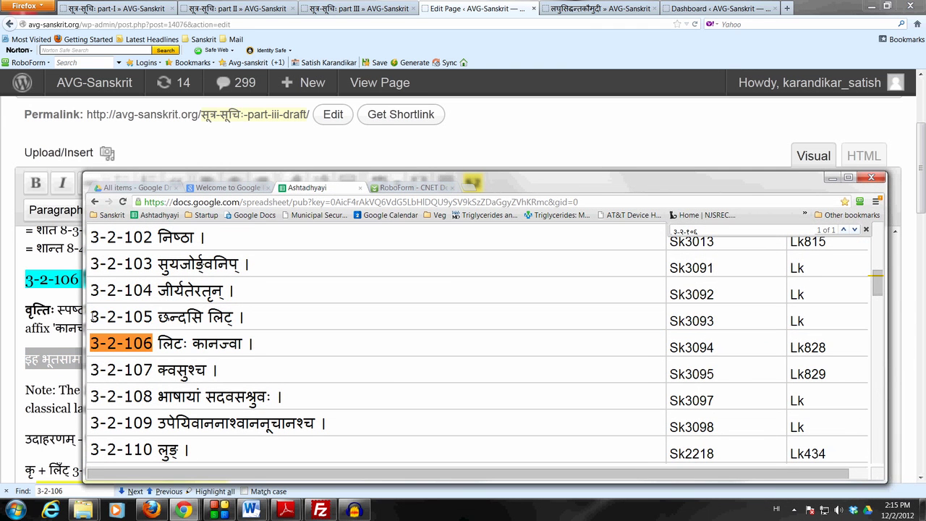
drag(93, 316, 245, 319)
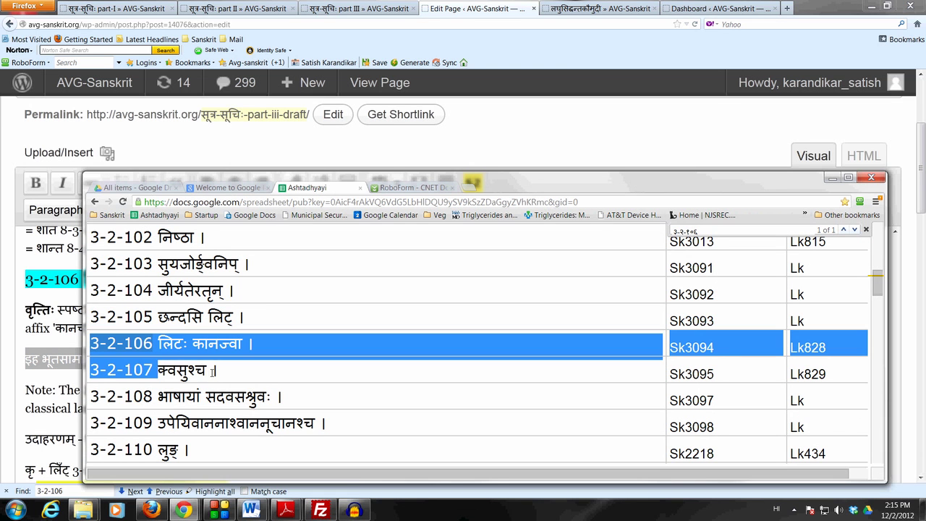
Step: Highlight sutras 3-2-106 and 3-2-107 together, then minimize the sheet
drag(212, 370, 224, 373)
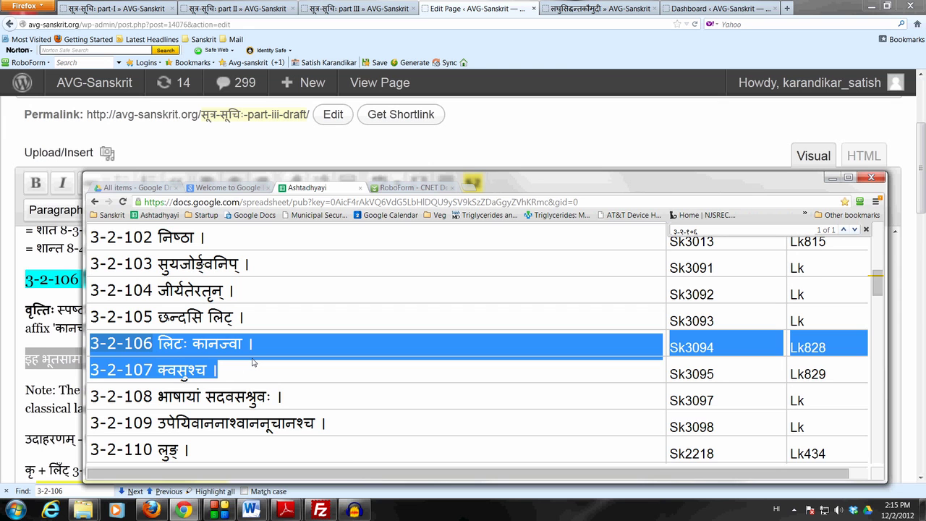
click(217, 371)
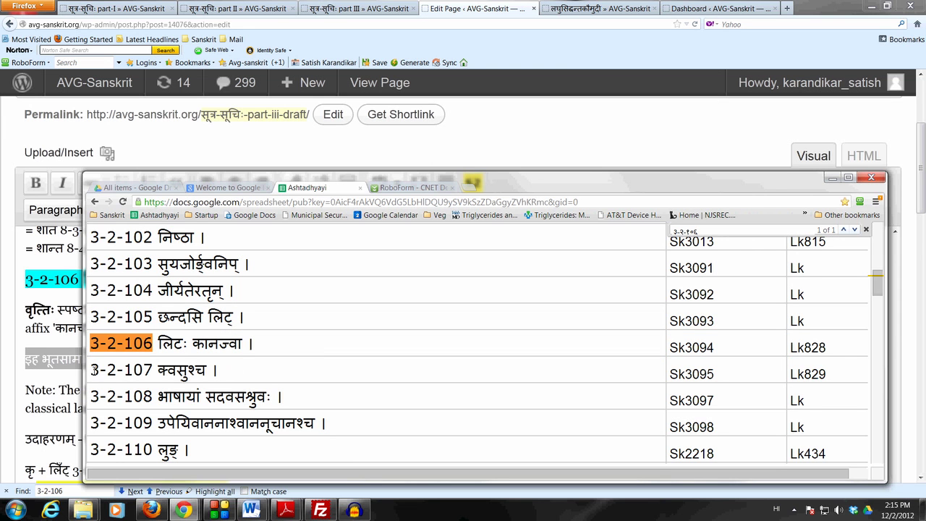
drag(91, 371, 212, 369)
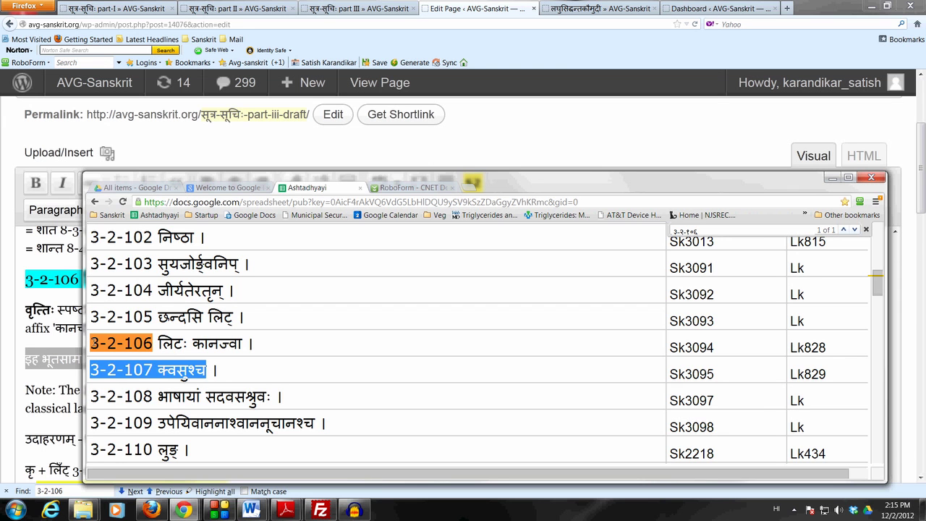
drag(94, 342, 214, 367)
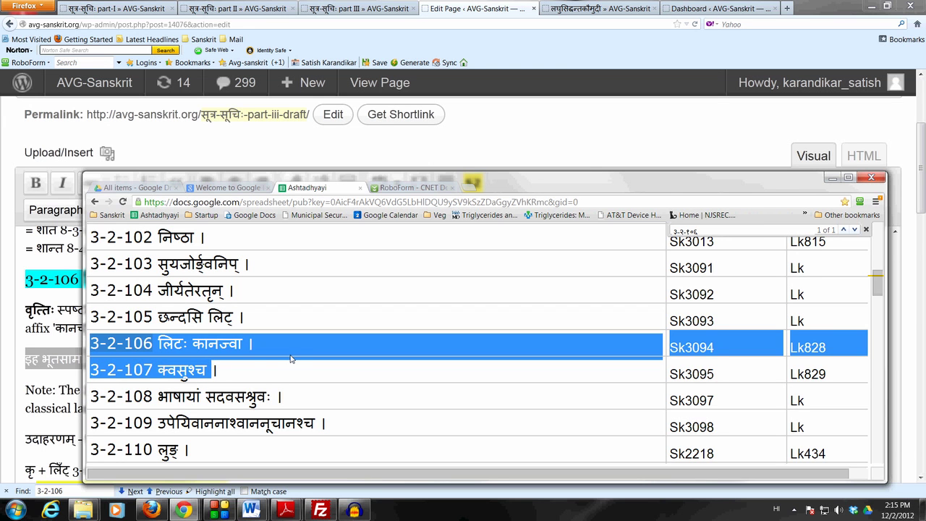
click(831, 177)
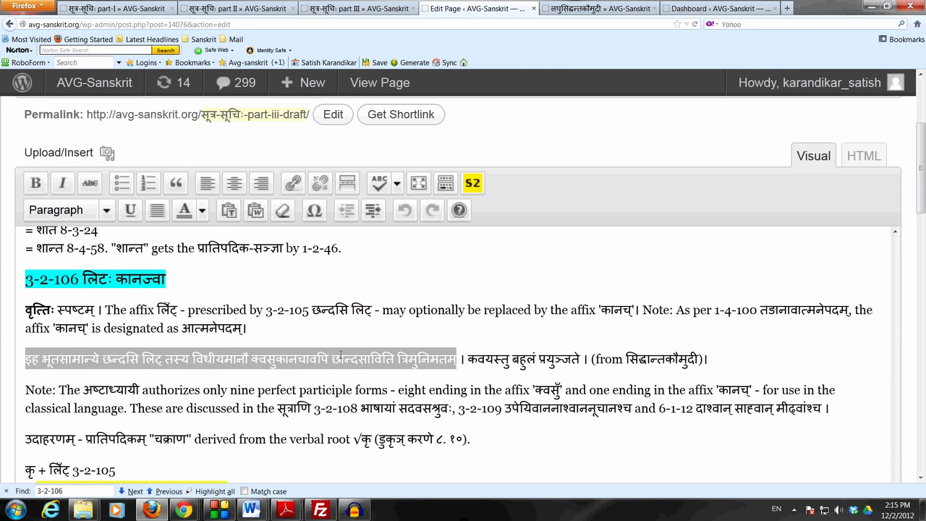
Step: In the post's quotation, highlight छान्दसाविति त्रिमुनिमतम् and then just त्रिमुनिमतम्
click(375, 356)
drag(331, 357, 456, 357)
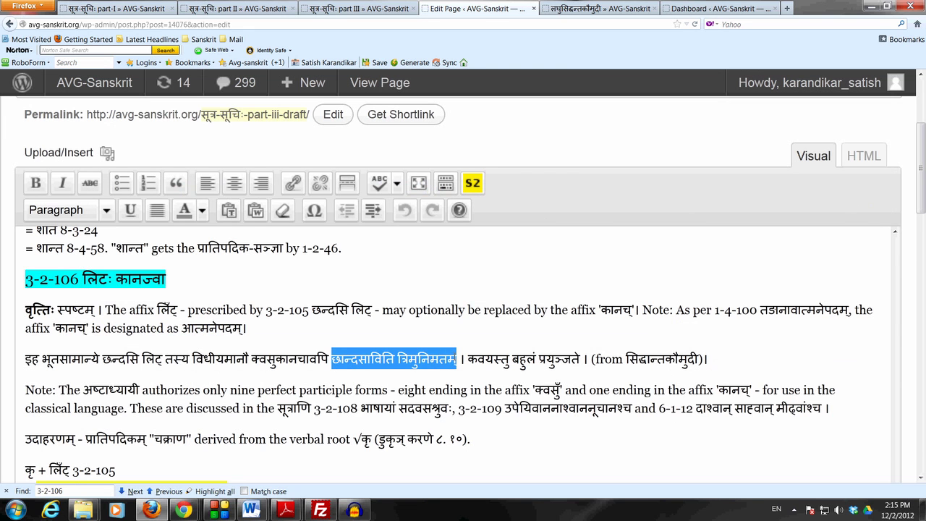
click(457, 357)
drag(399, 357, 456, 357)
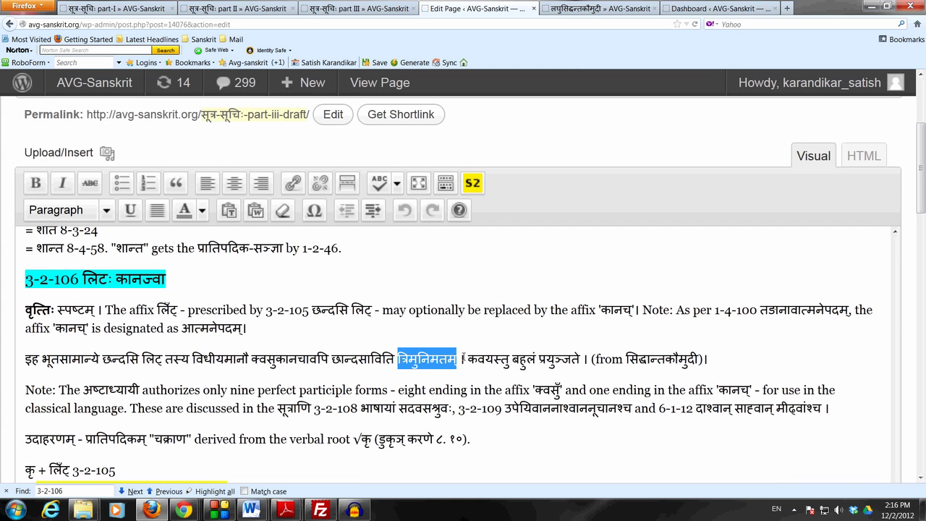
Step: In the sheet, highlight sutras 3-2-105 through 3-2-107, then send the sheet down
click(463, 358)
key(alt+Tab)
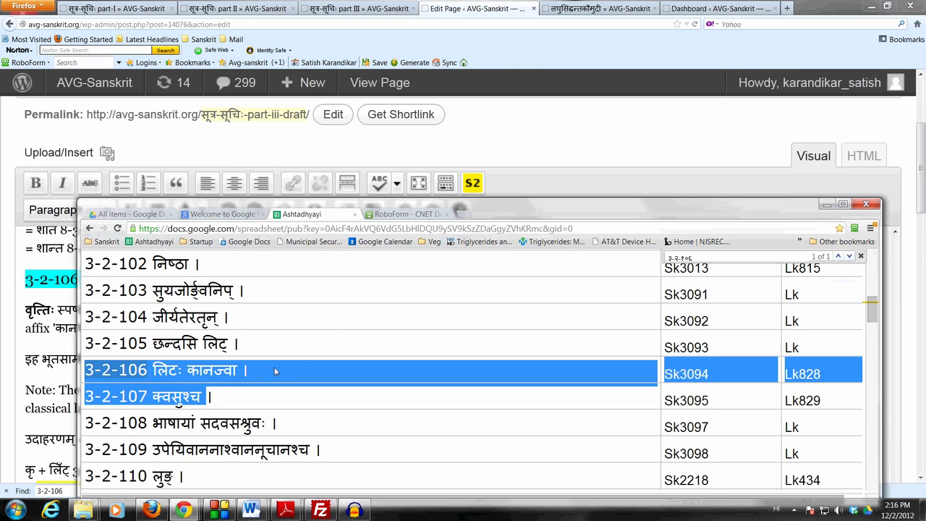
click(275, 370)
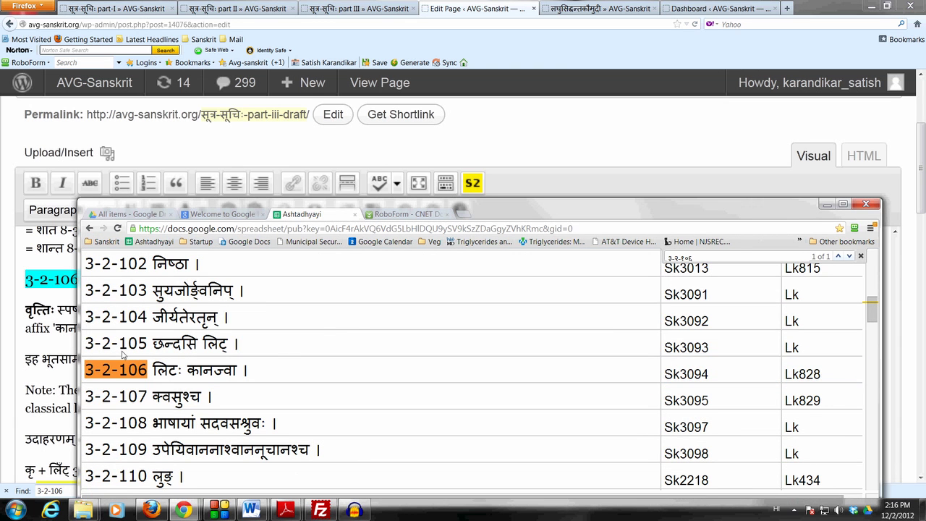
drag(85, 343, 201, 396)
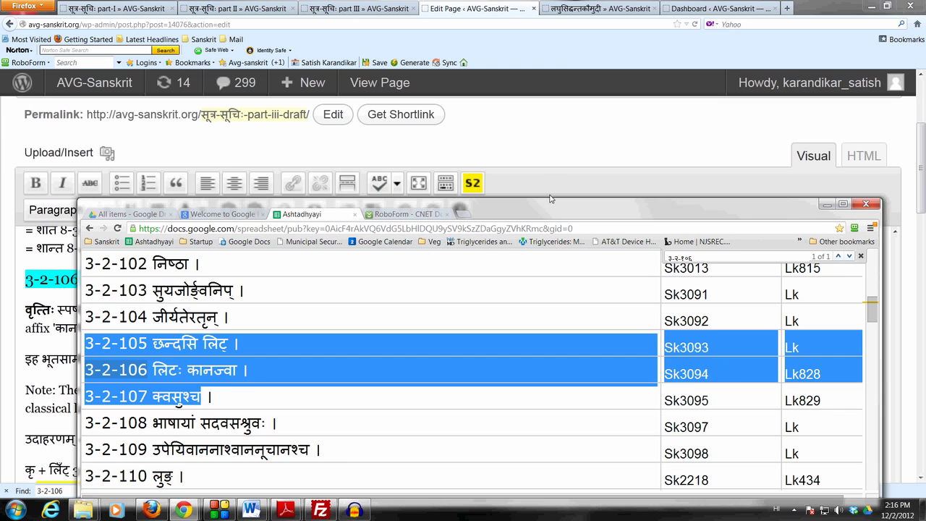
key(super+Down)
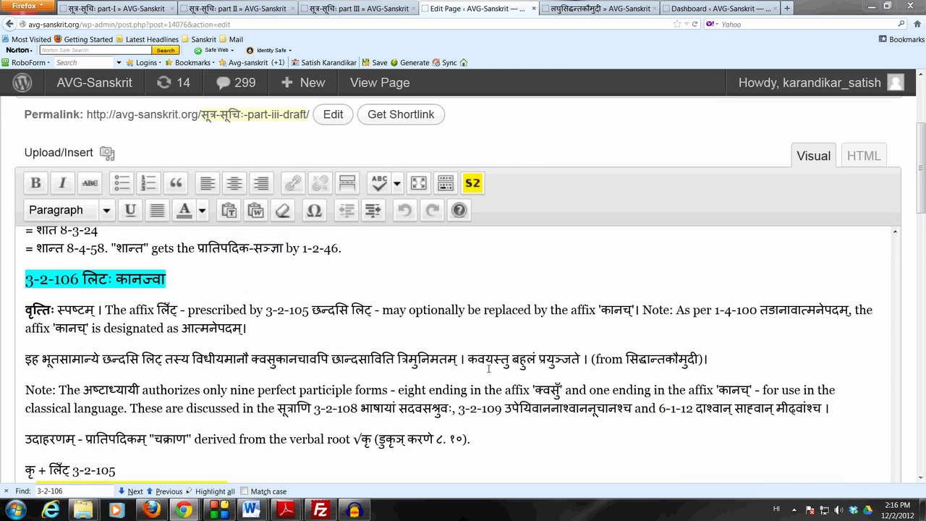
Step: Highlight कवयस्तु बहुलं प्रयुञ्जते and then बहुलं in the quotation, and return to the spreadsheet
drag(468, 358, 580, 359)
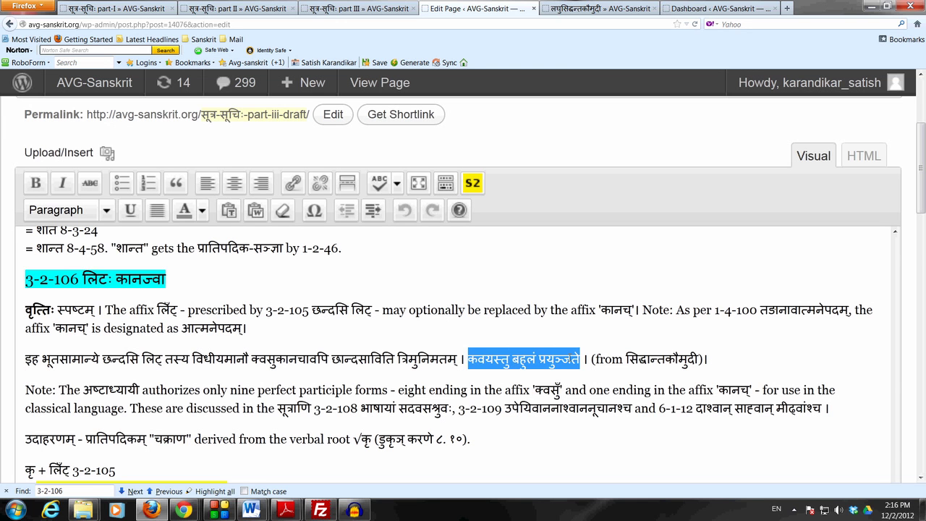
click(513, 359)
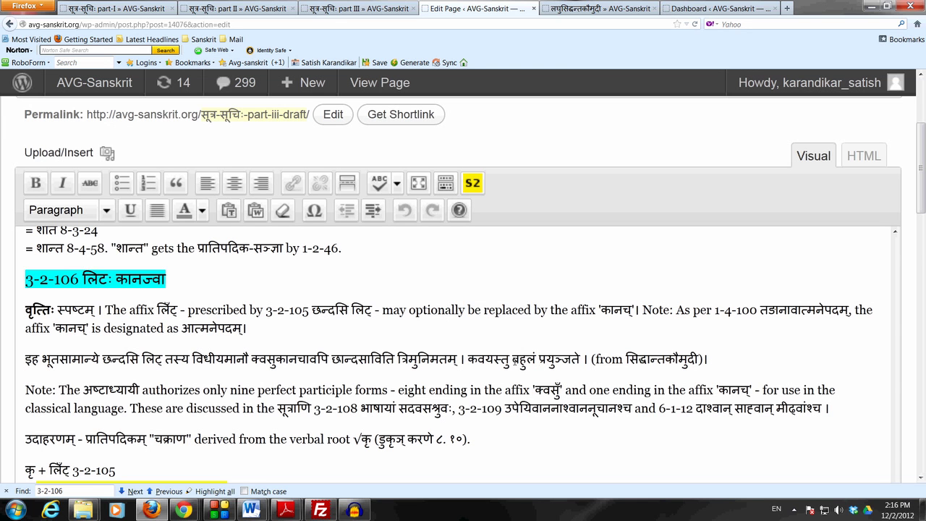
drag(512, 360, 535, 360)
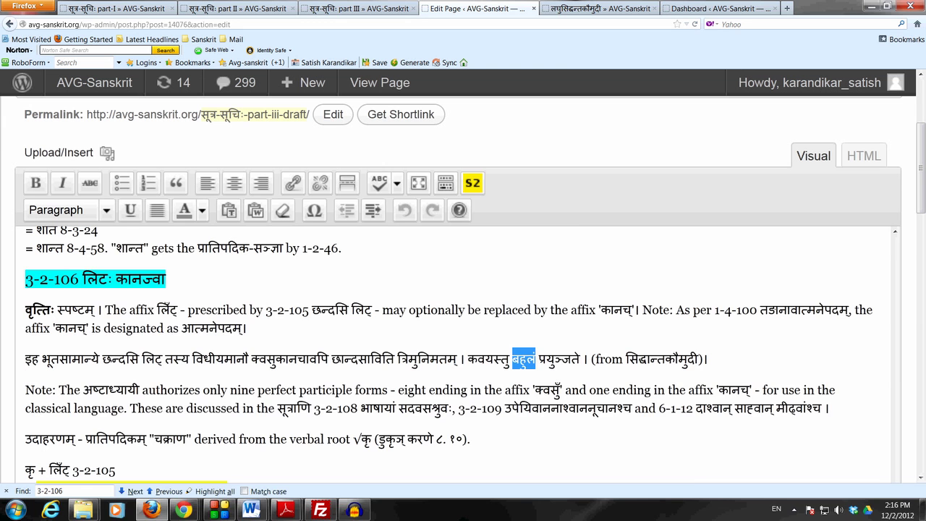
key(alt+Tab)
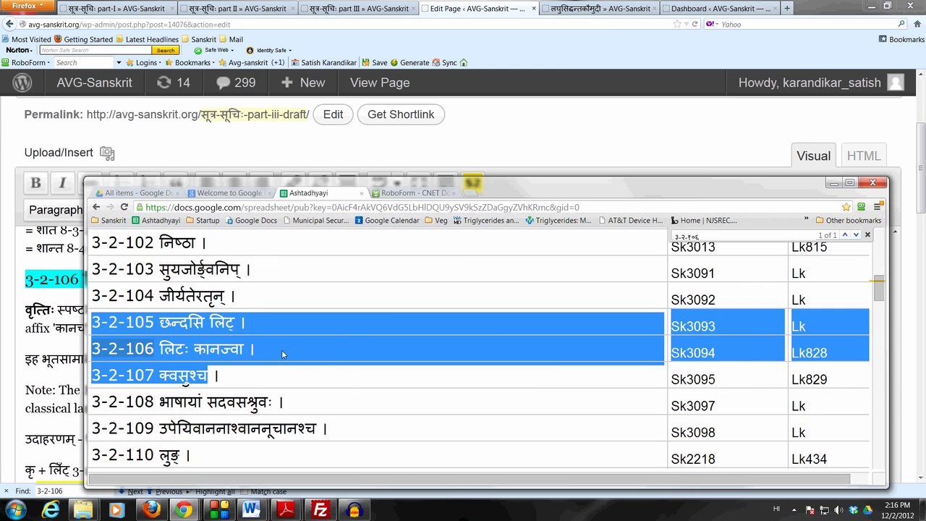
key(ctrl+f)
drag(194, 349, 246, 349)
drag(160, 376, 212, 375)
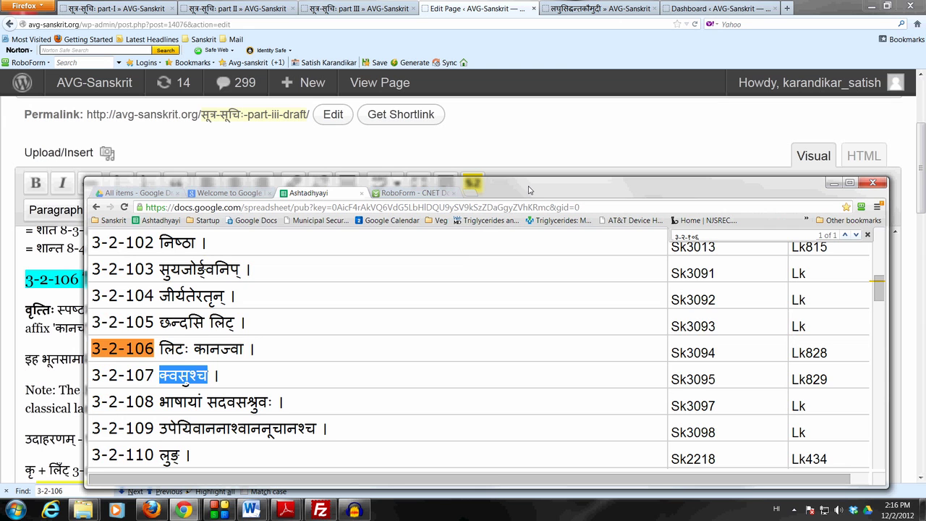
drag(92, 318, 220, 349)
click(194, 349)
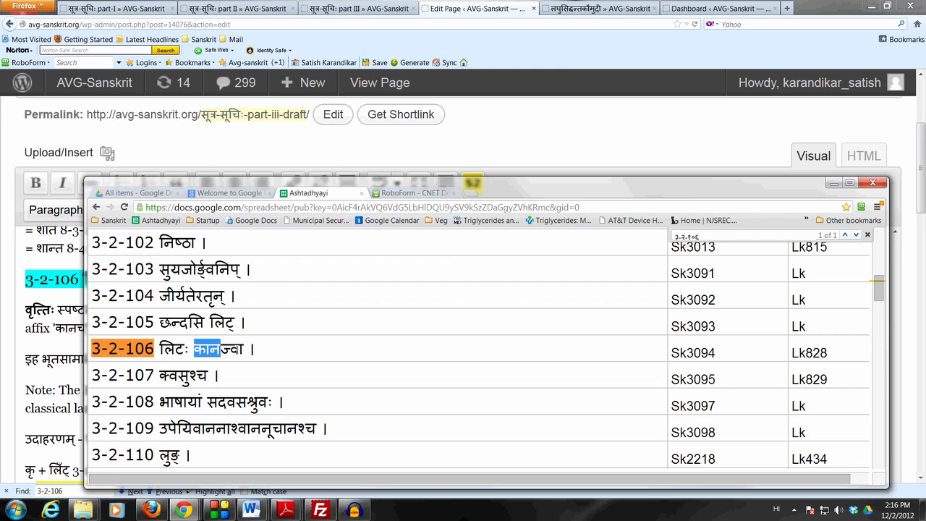
shift+click(244, 349)
drag(158, 376, 222, 371)
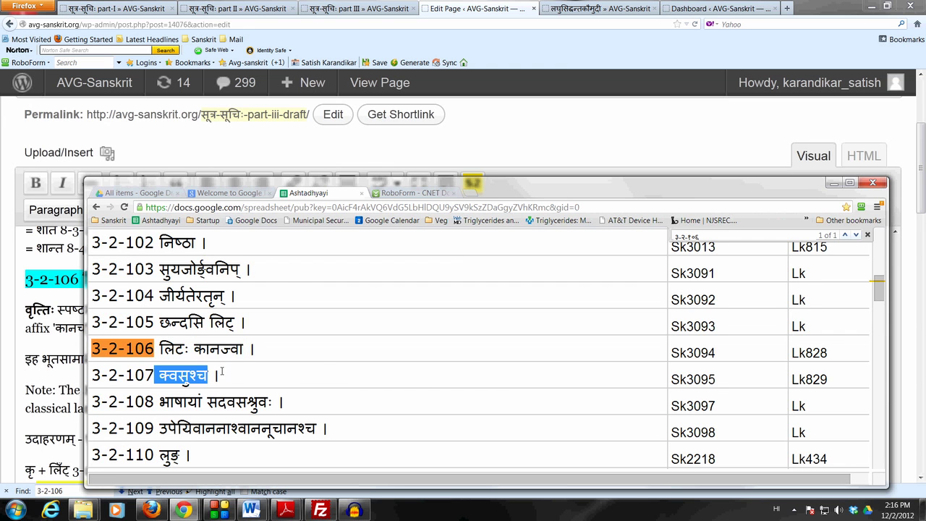
scroll(242, 365, down, 1)
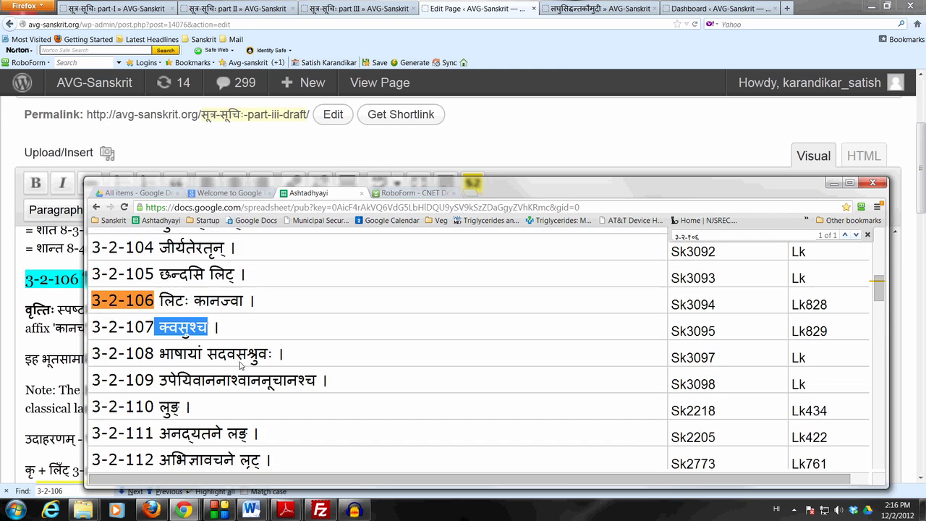
click(95, 353)
drag(95, 353, 318, 376)
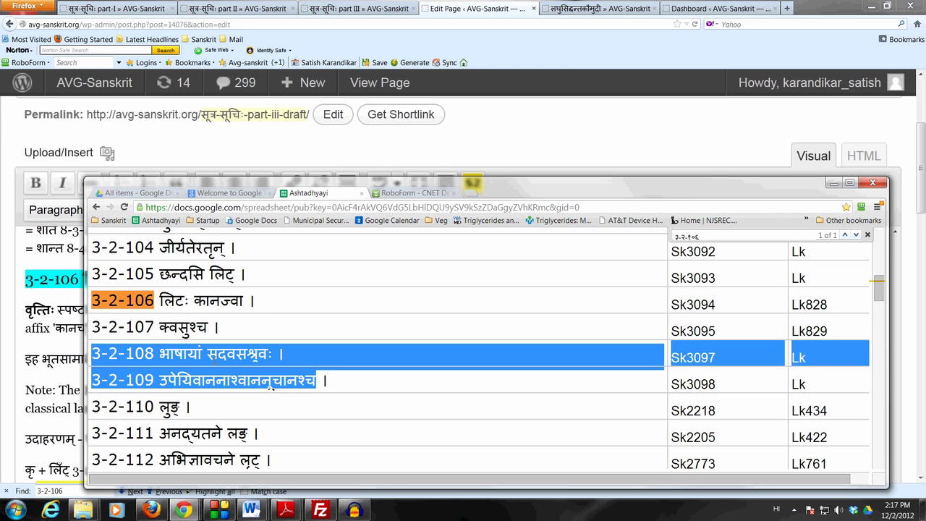
click(198, 361)
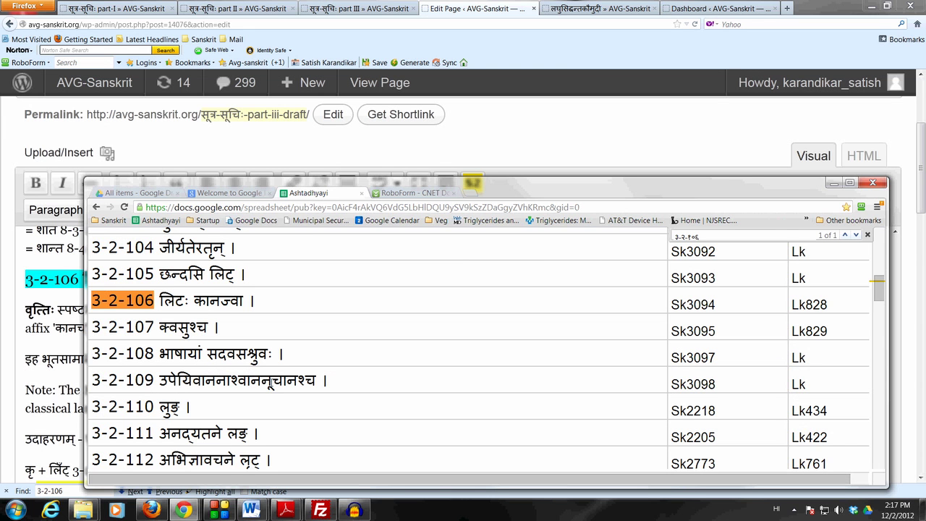
drag(262, 383, 298, 381)
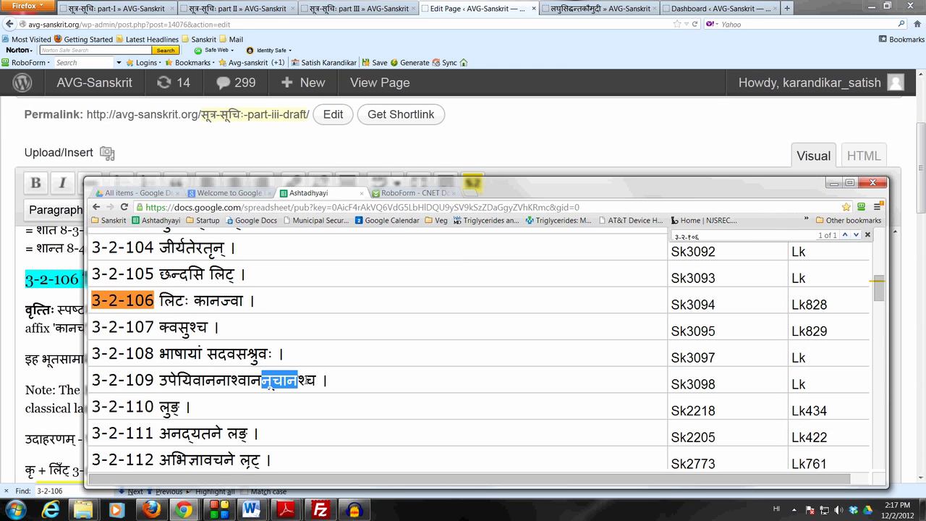
drag(92, 354, 276, 355)
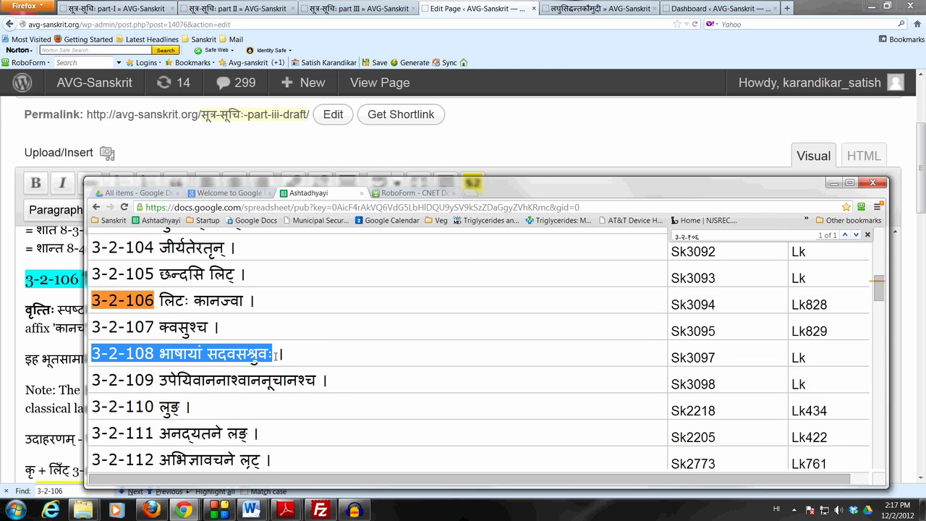
click(276, 356)
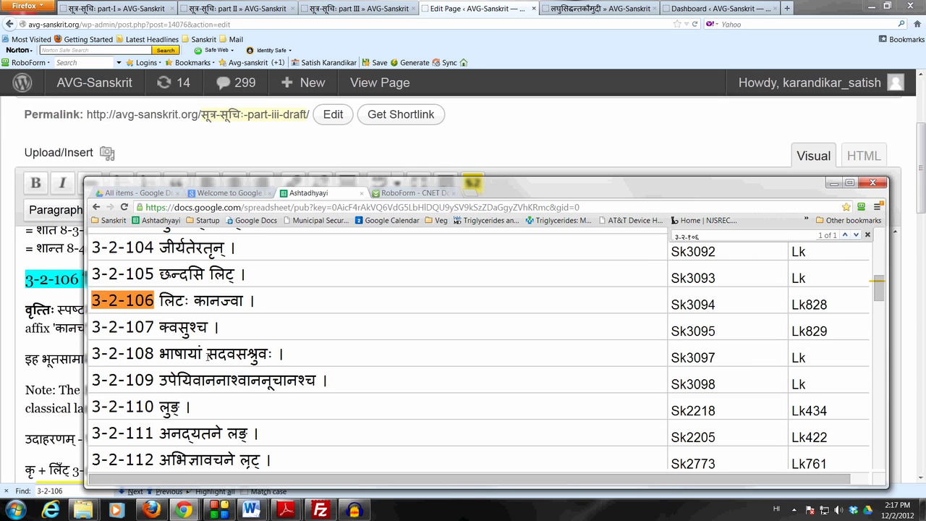
drag(208, 354, 273, 354)
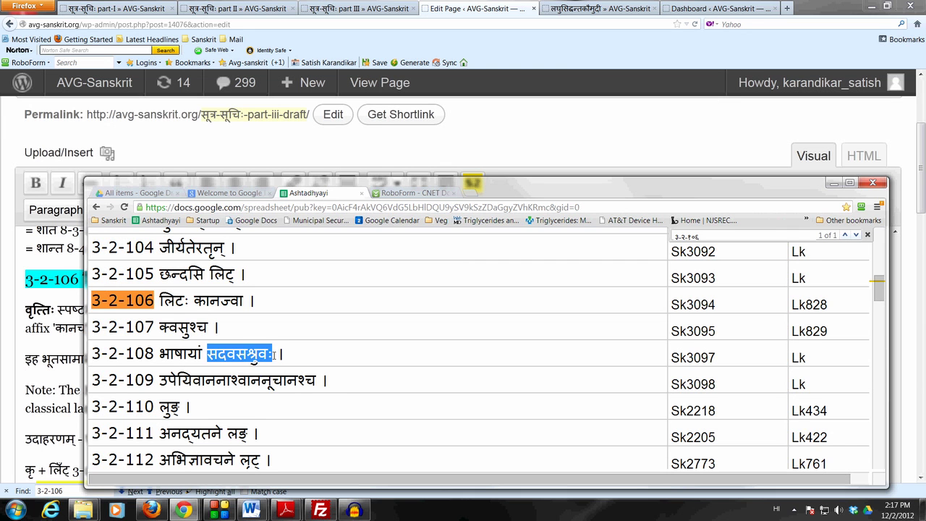
drag(208, 354, 275, 353)
drag(92, 379, 323, 381)
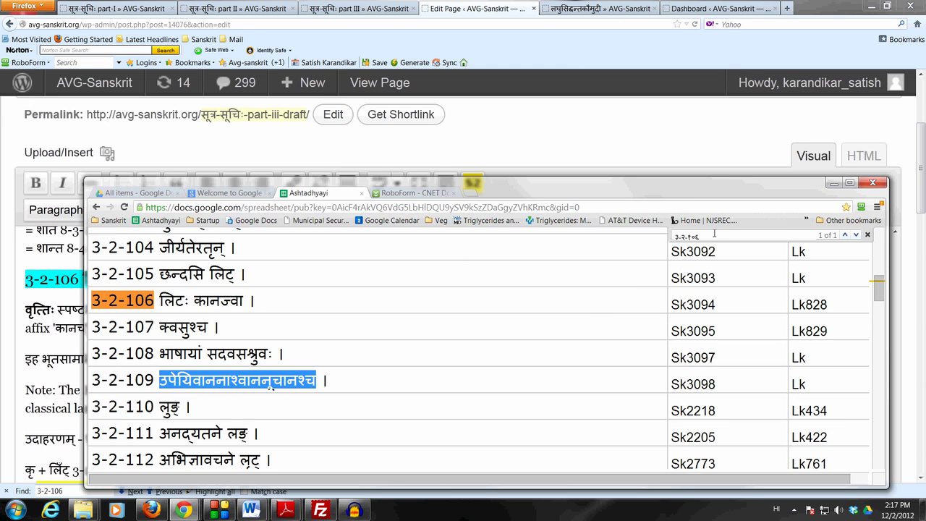
drag(713, 234, 665, 239)
Step: Find ६-१-१२ and ३-२-१०९, highlight ननूचानश्च, then minimize the sheet
text(६-१-१२)
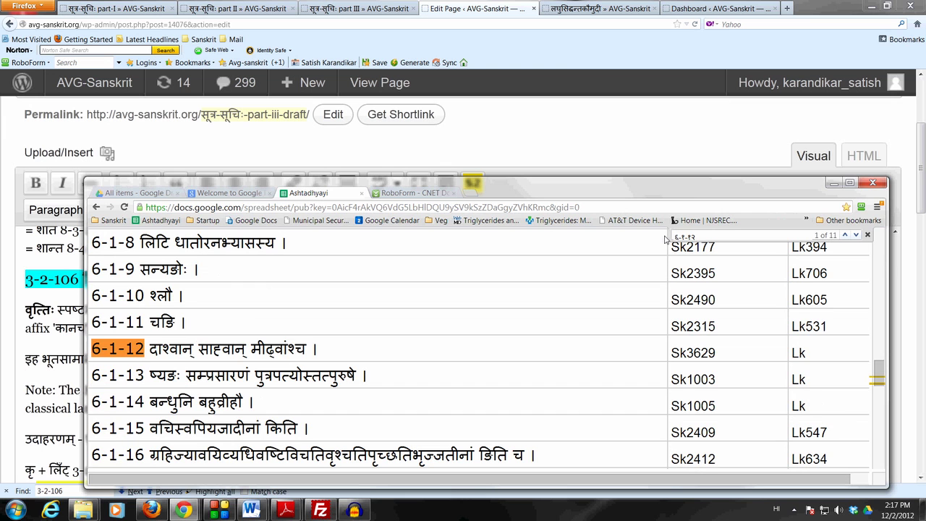
drag(149, 350, 312, 349)
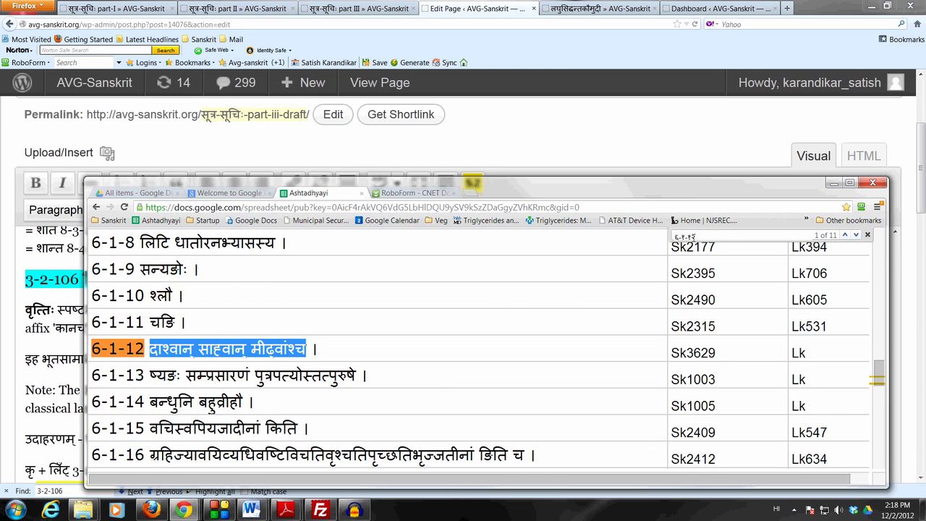
drag(699, 236, 669, 241)
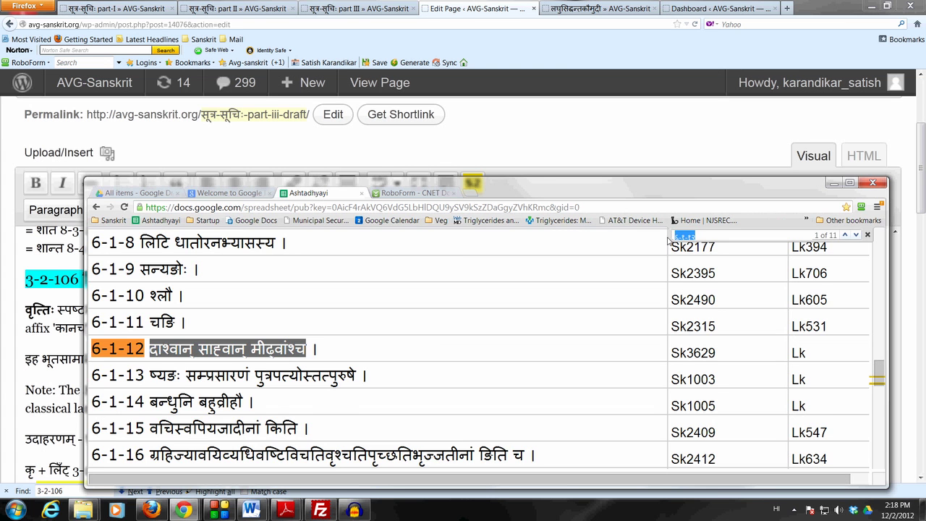
text(३-२-१०९)
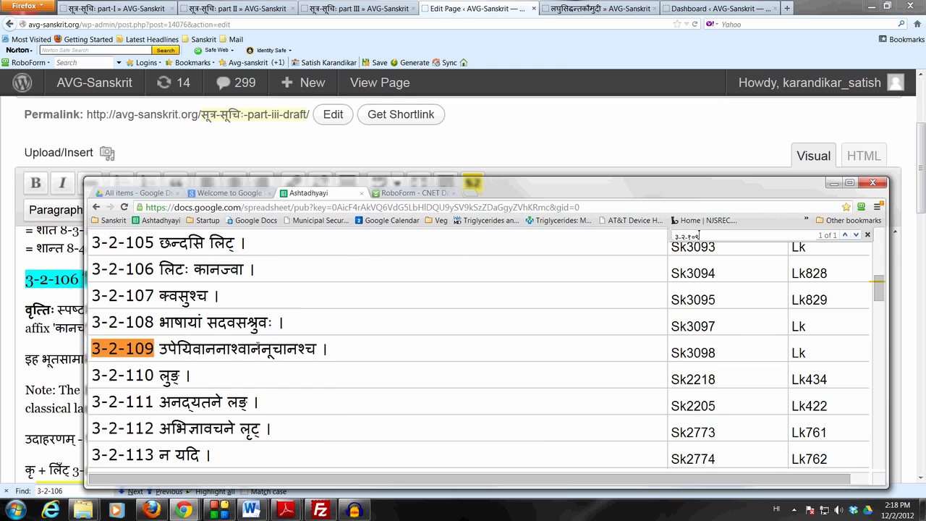
drag(251, 348, 321, 346)
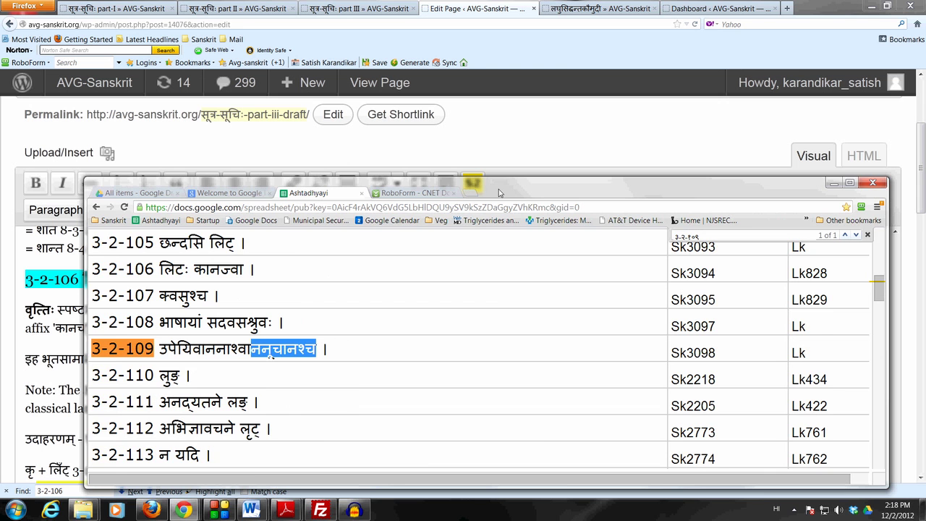
click(833, 182)
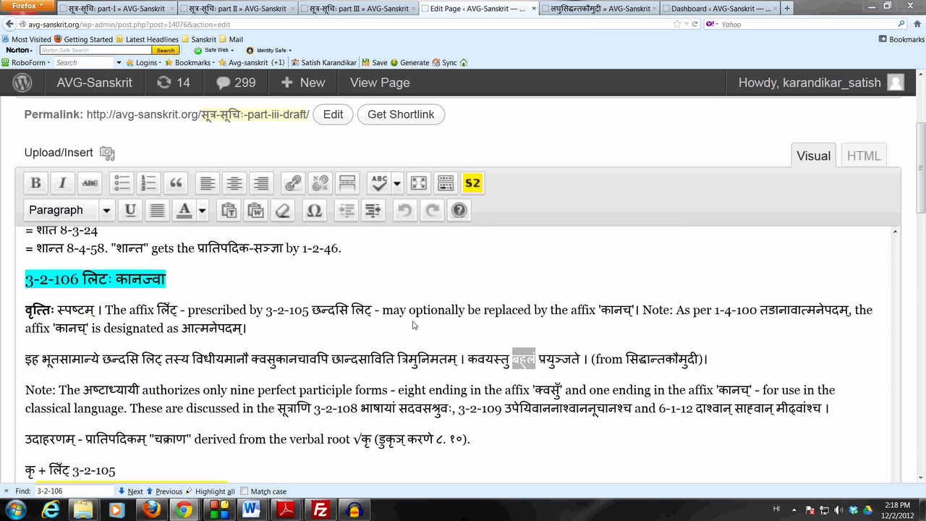
click(456, 359)
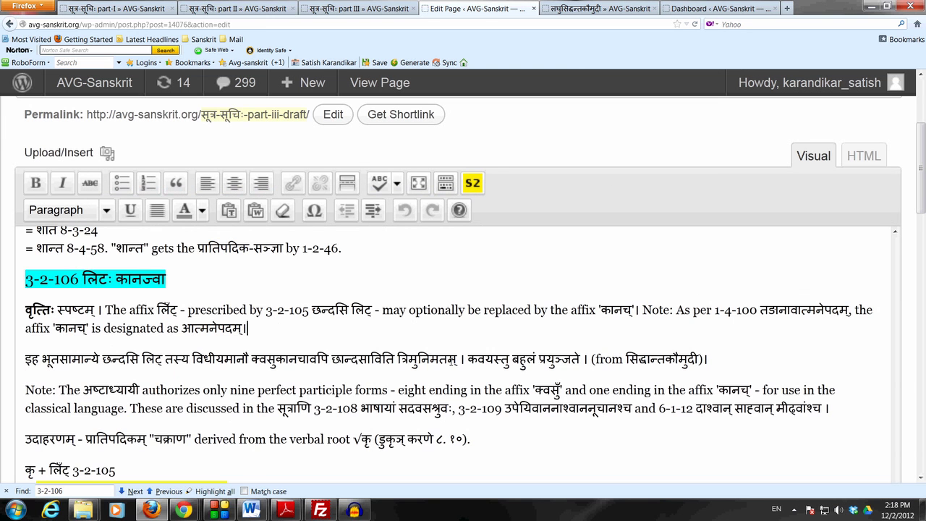
scroll(452, 363, down, 3)
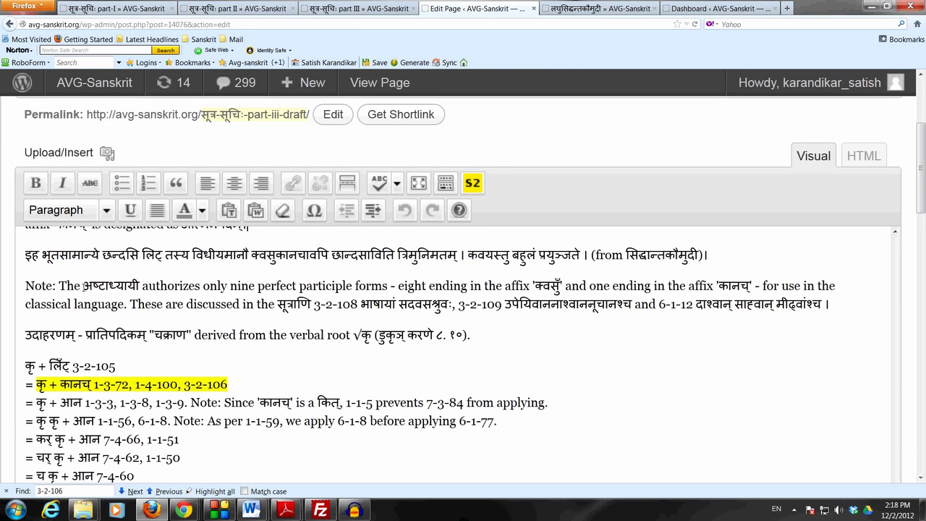
drag(59, 285, 833, 304)
double_click(164, 334)
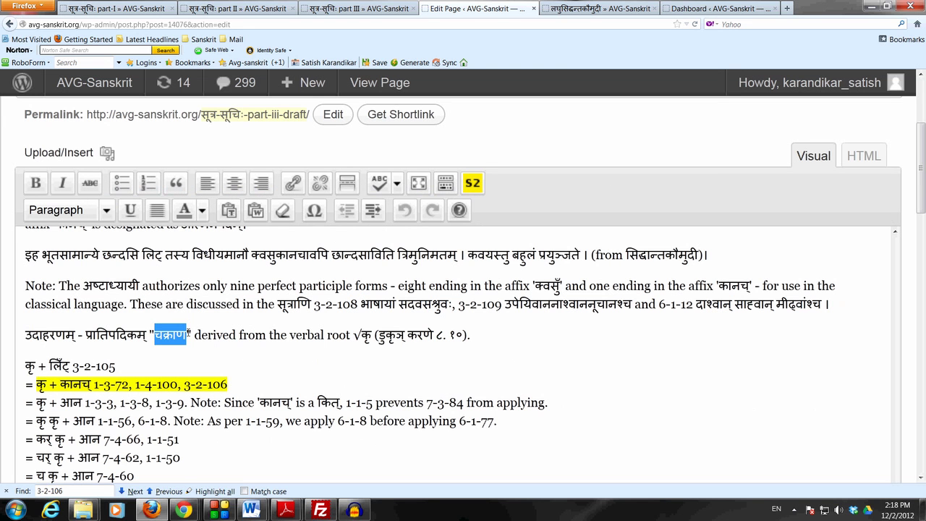
drag(354, 333, 469, 332)
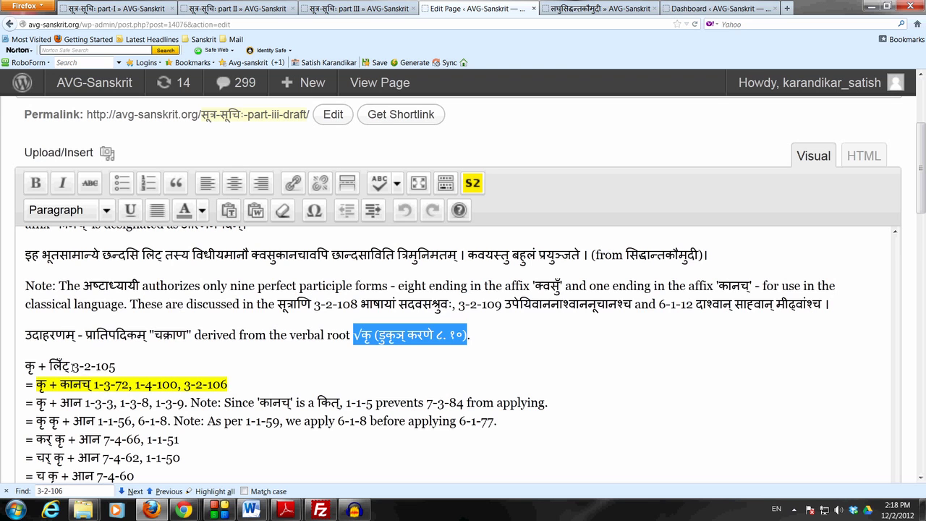
drag(71, 365, 115, 365)
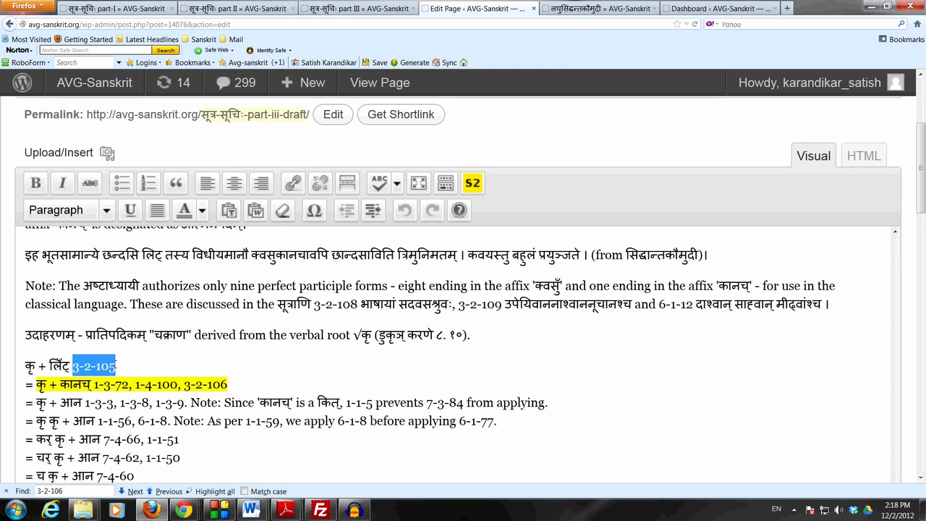
click(111, 384)
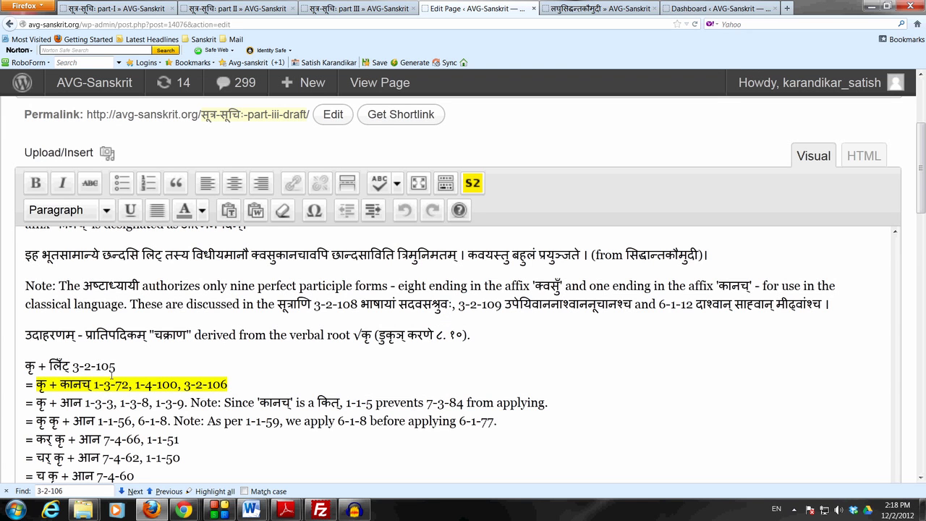
drag(183, 384, 225, 384)
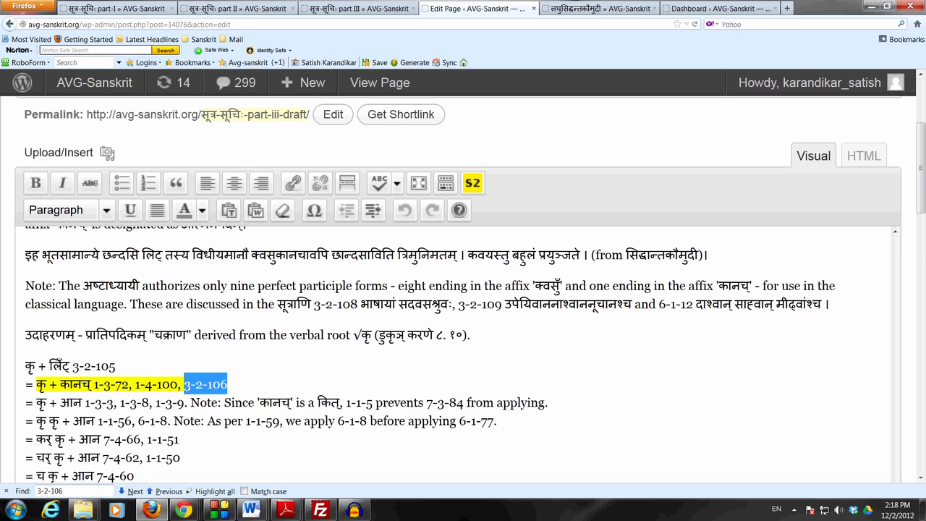
key(alt+Tab)
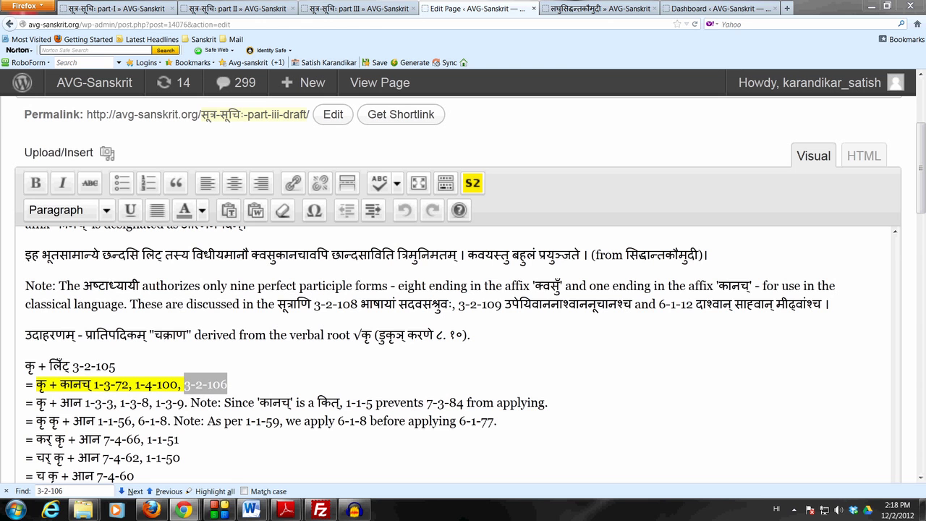
Step: In the sheet, highlight कर्त्रभिप्राये क्रियाफले and then ञितः in sutra 1-3-72
key(alt+Tab)
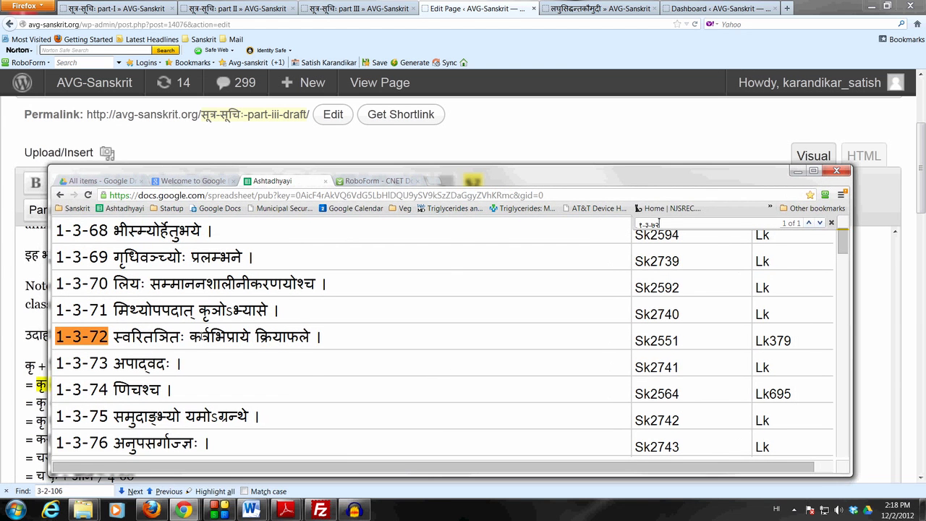
drag(189, 336, 314, 337)
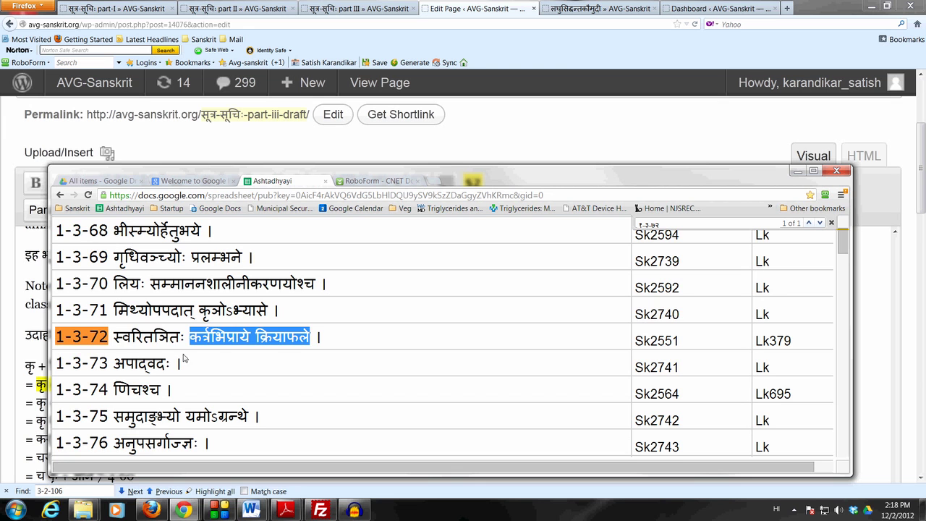
drag(114, 337, 317, 334)
click(317, 336)
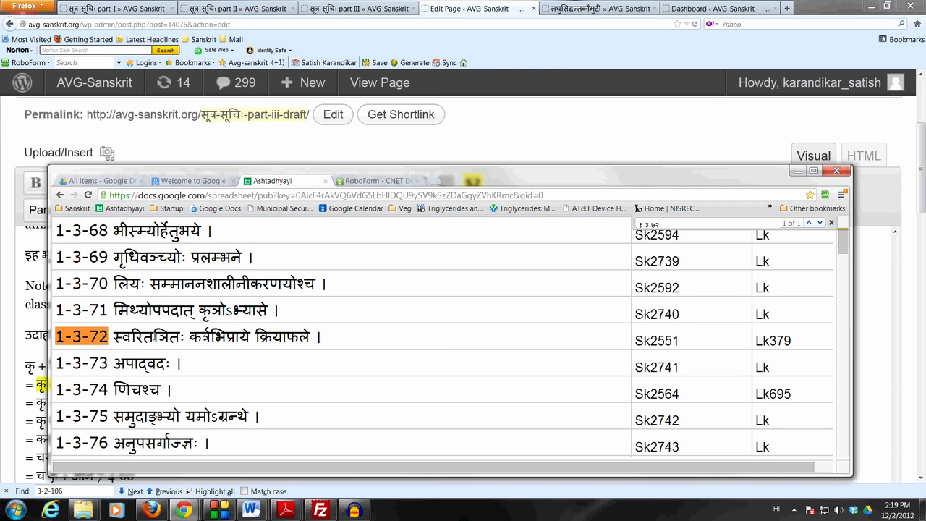
drag(154, 337, 186, 336)
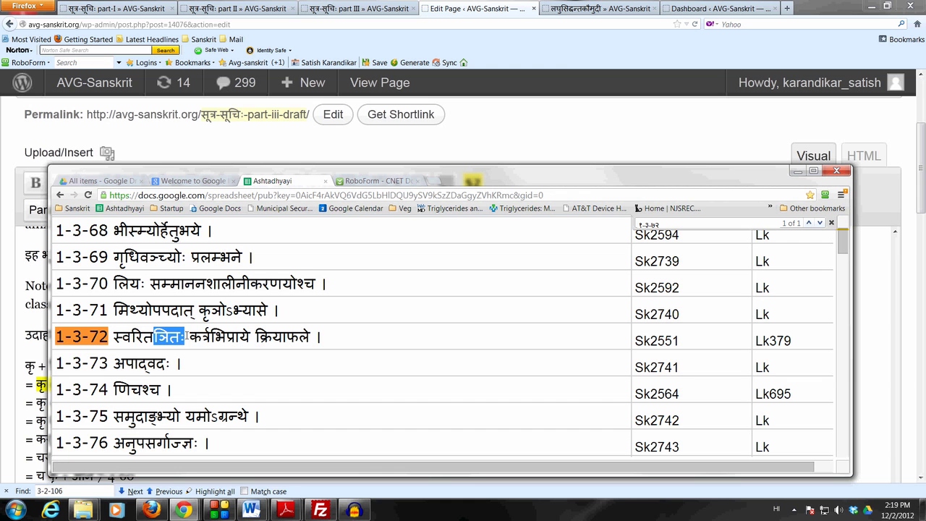
Step: Search १-४-१०० and mark its text, search ३-२-१०६, then return to the WordPress post
click(648, 225)
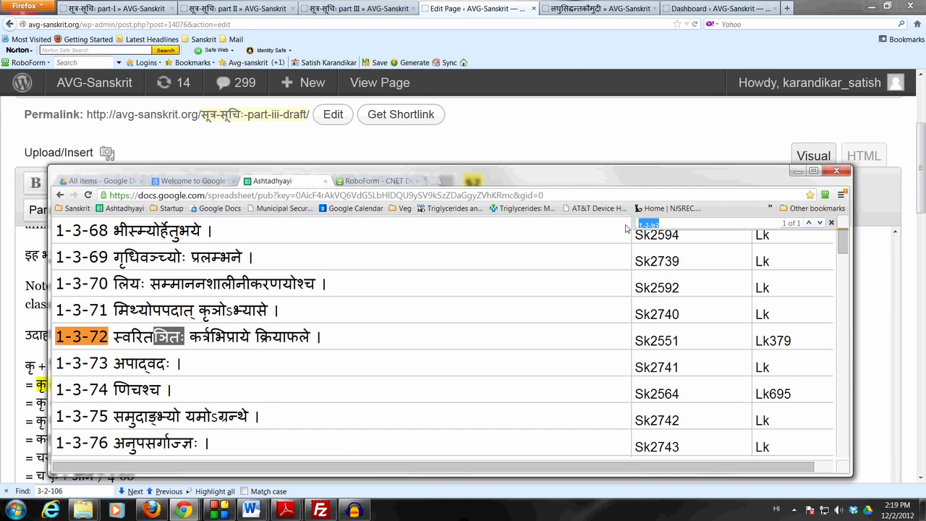
text(१-४-१००)
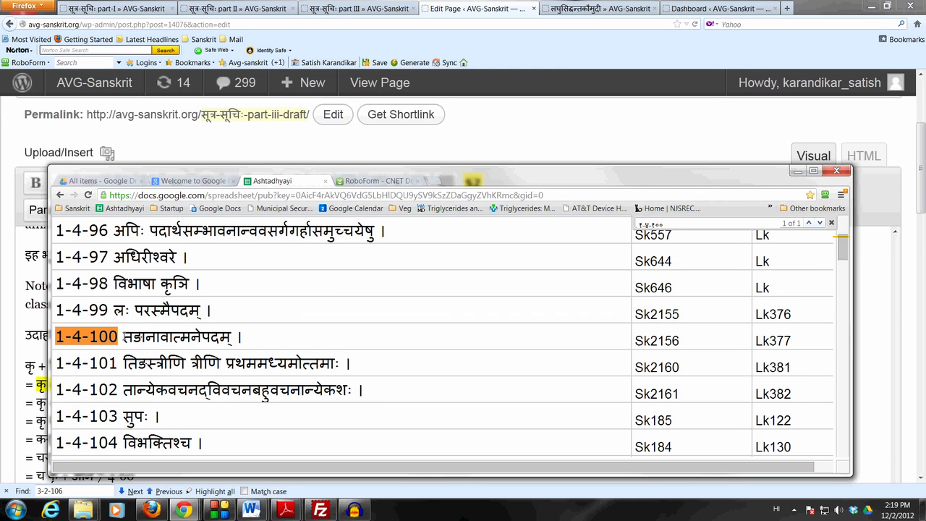
drag(124, 337, 232, 337)
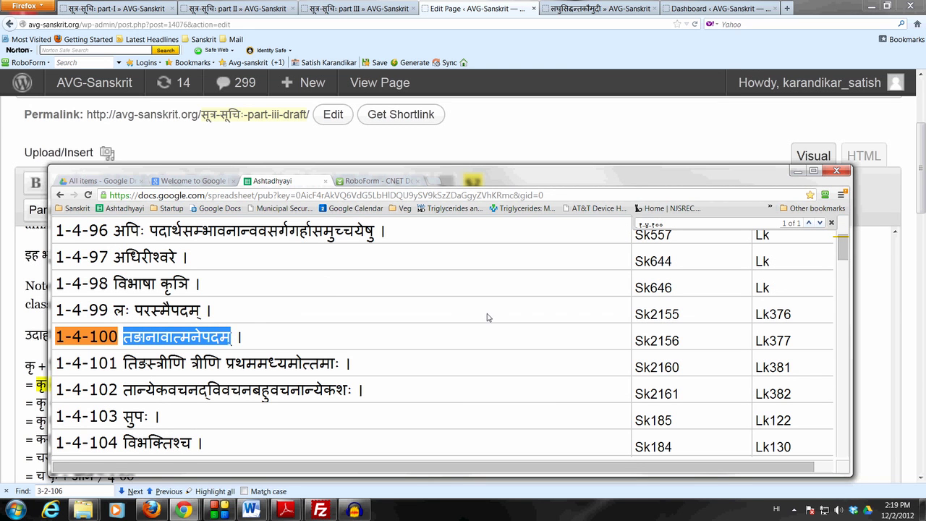
key(ctrl+f)
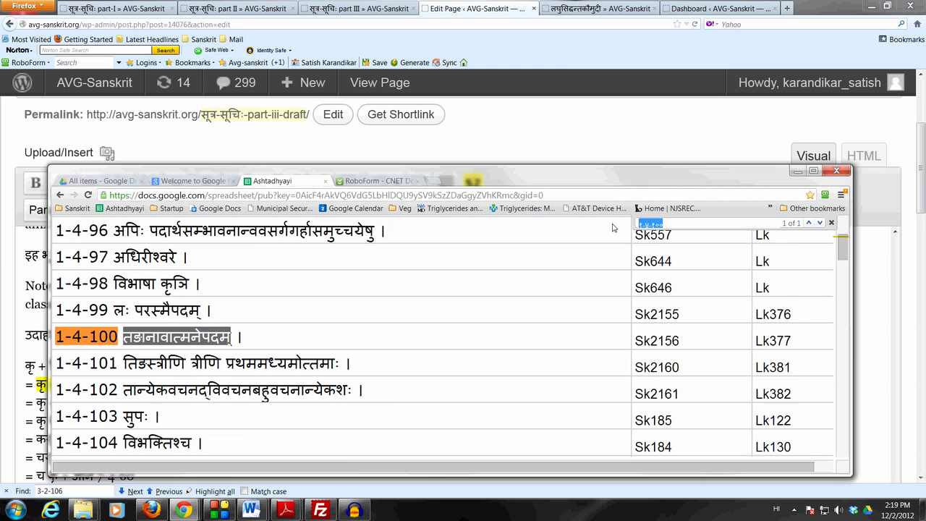
text(३-२-१०६)
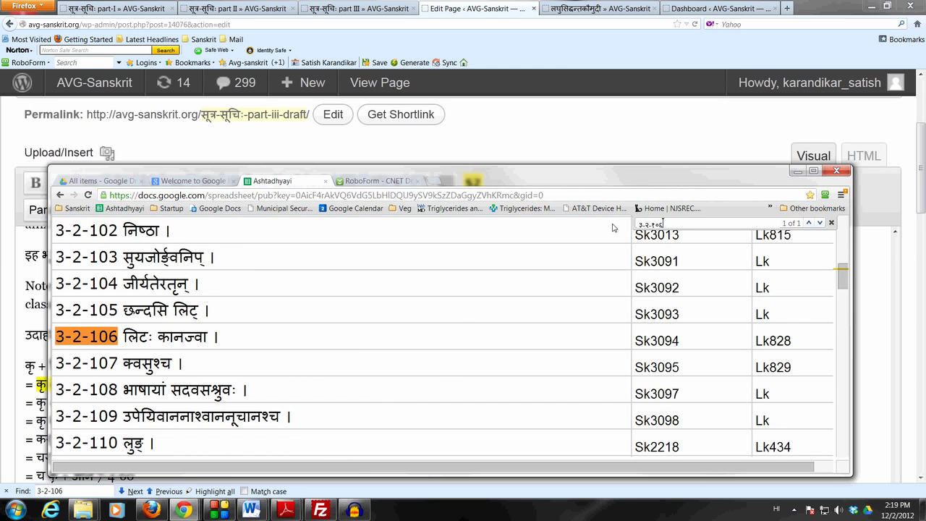
key(alt+Tab)
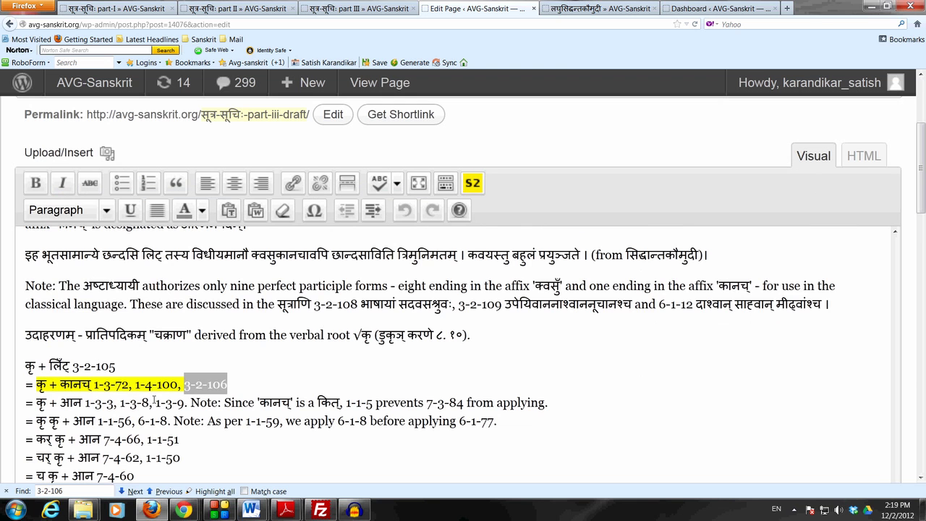
drag(120, 402, 150, 403)
drag(85, 402, 187, 402)
drag(60, 384, 73, 384)
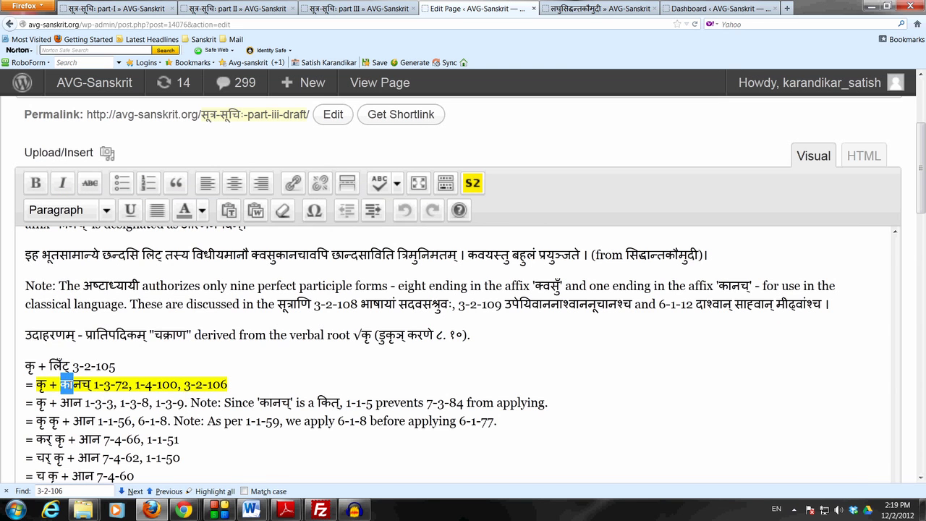
double_click(41, 403)
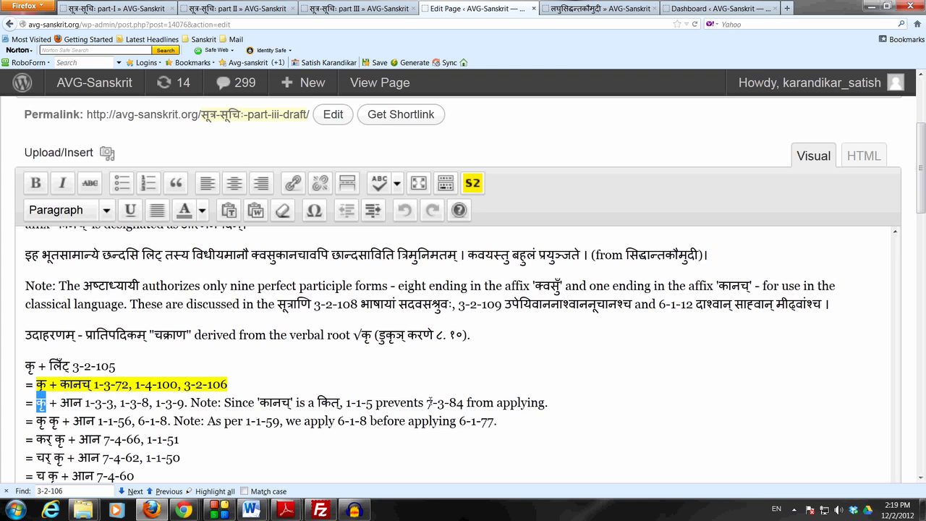
drag(427, 402, 544, 402)
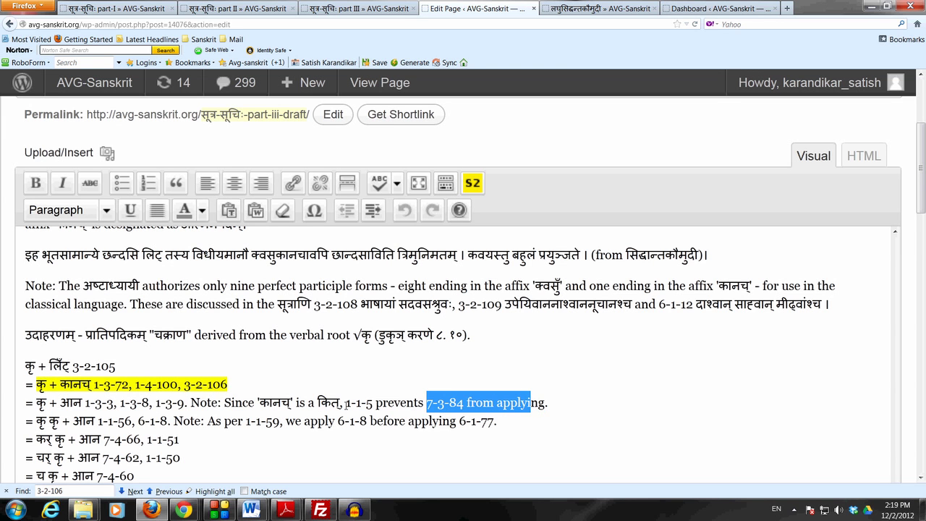
drag(346, 402, 544, 402)
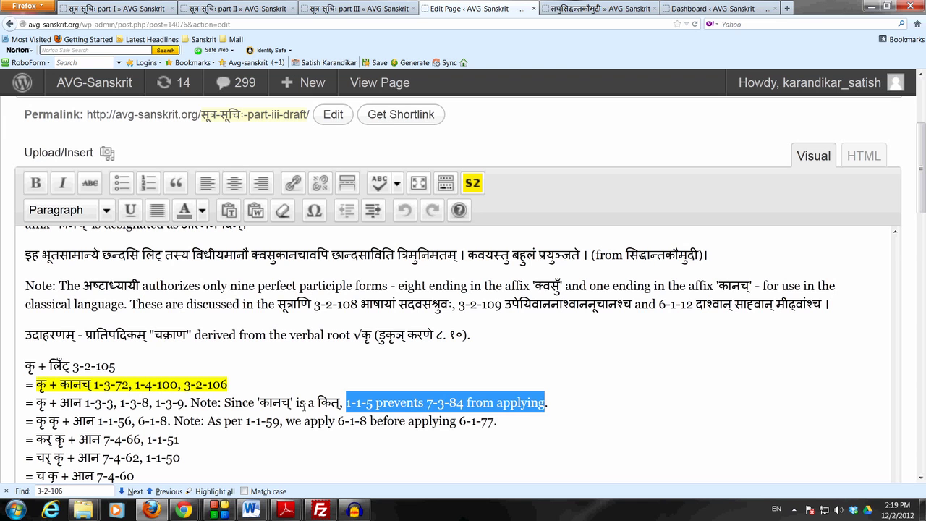
drag(257, 402, 544, 400)
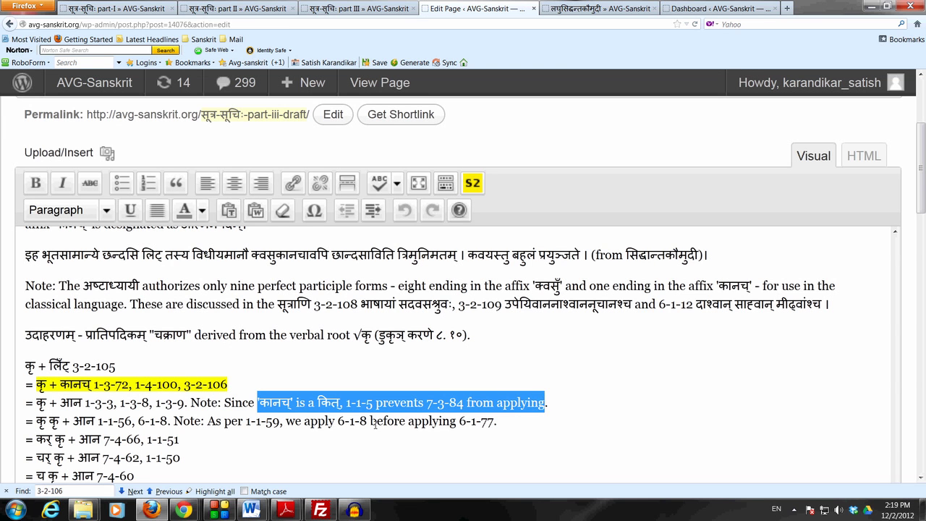
drag(99, 422, 131, 421)
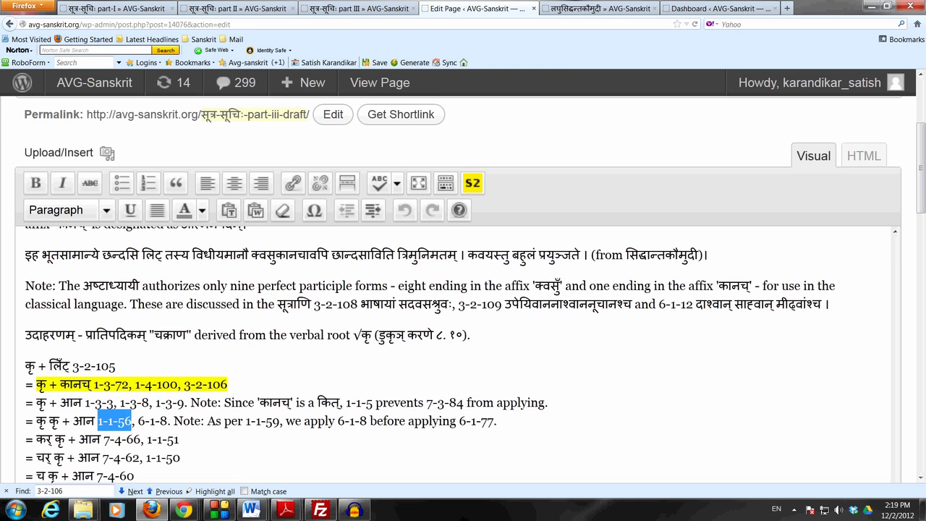
key(alt+shift)
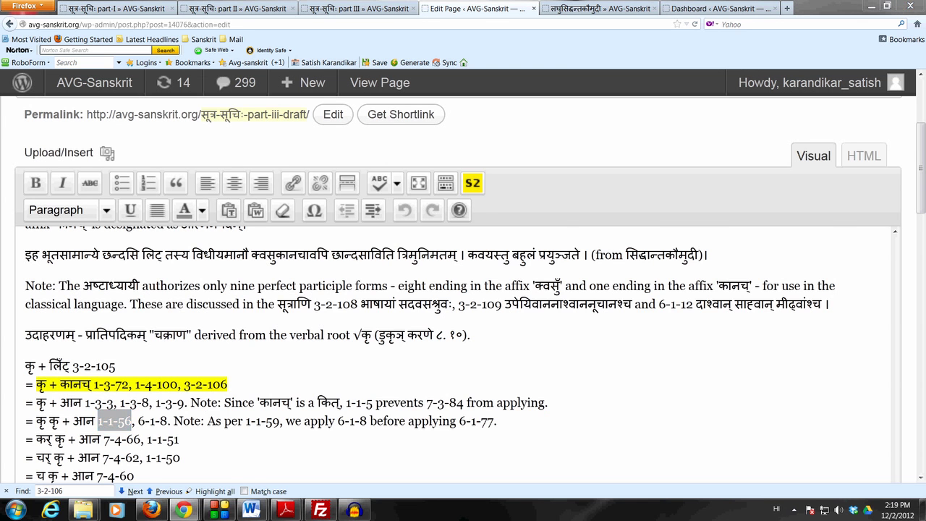
key(alt+Tab)
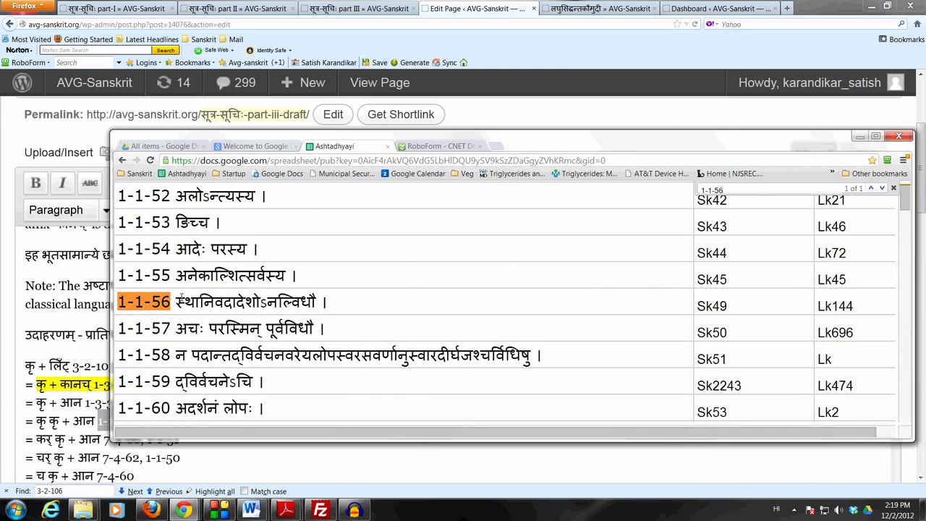
drag(176, 301, 316, 302)
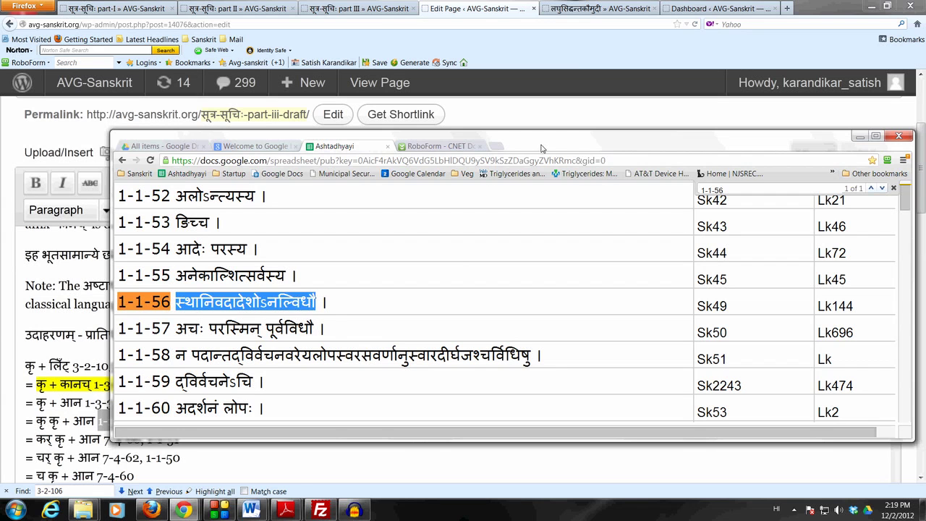
key(alt+Tab)
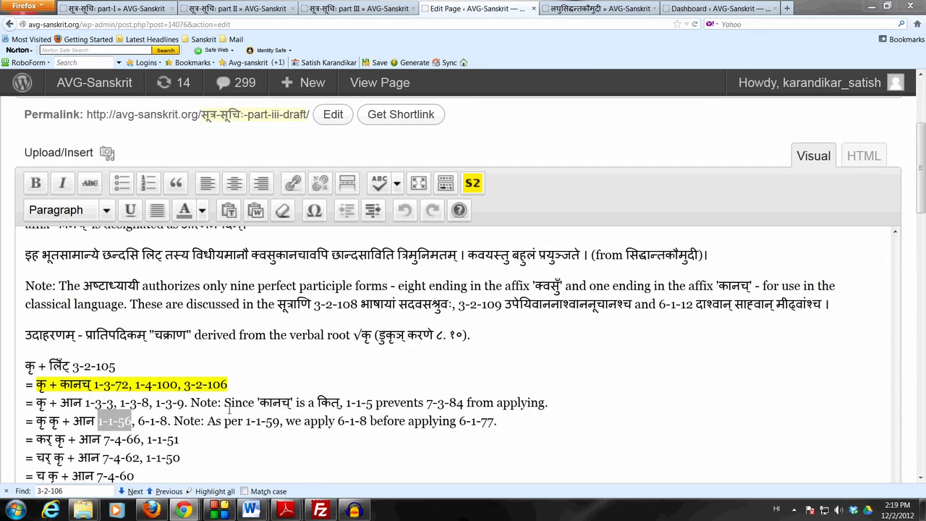
click(169, 420)
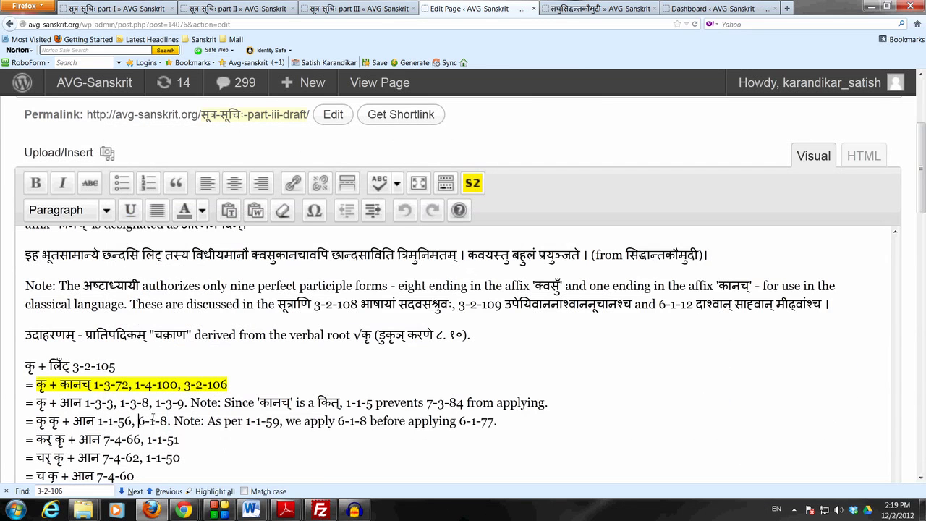
drag(137, 420, 498, 418)
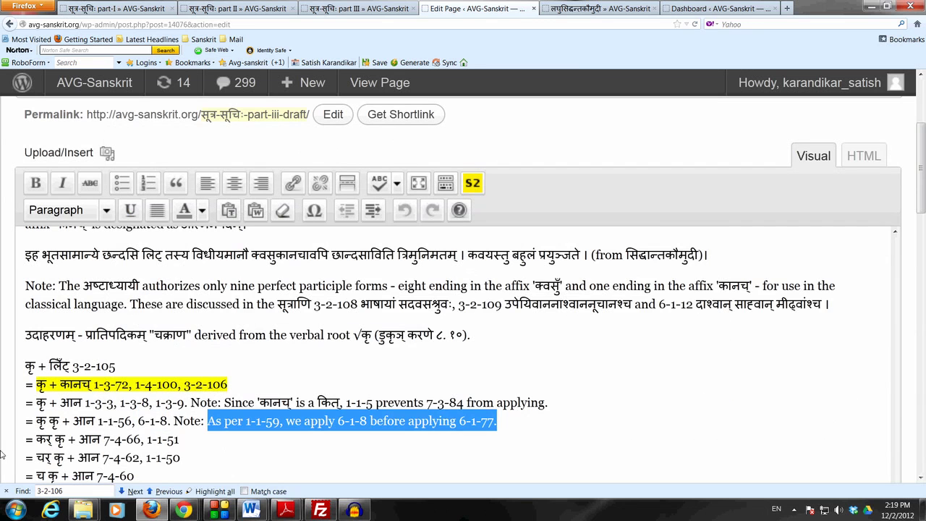
drag(37, 421, 52, 439)
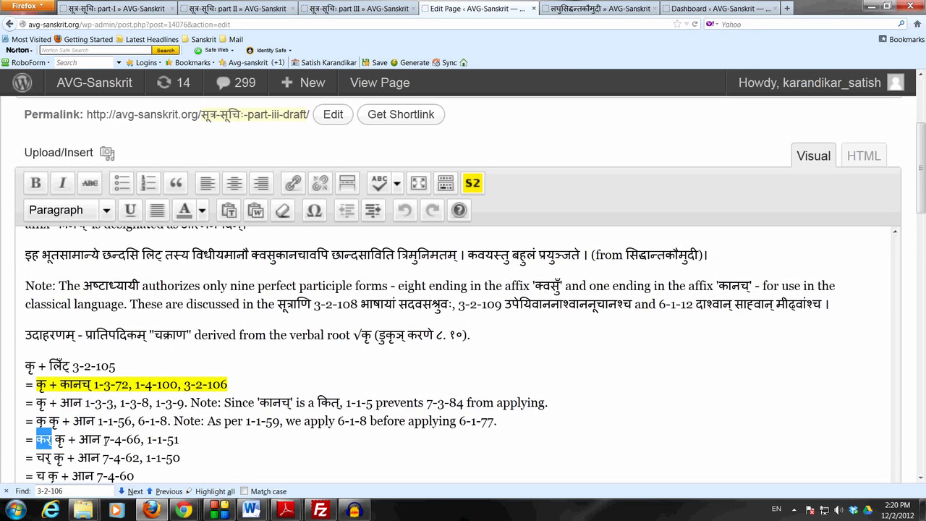
drag(105, 439, 184, 442)
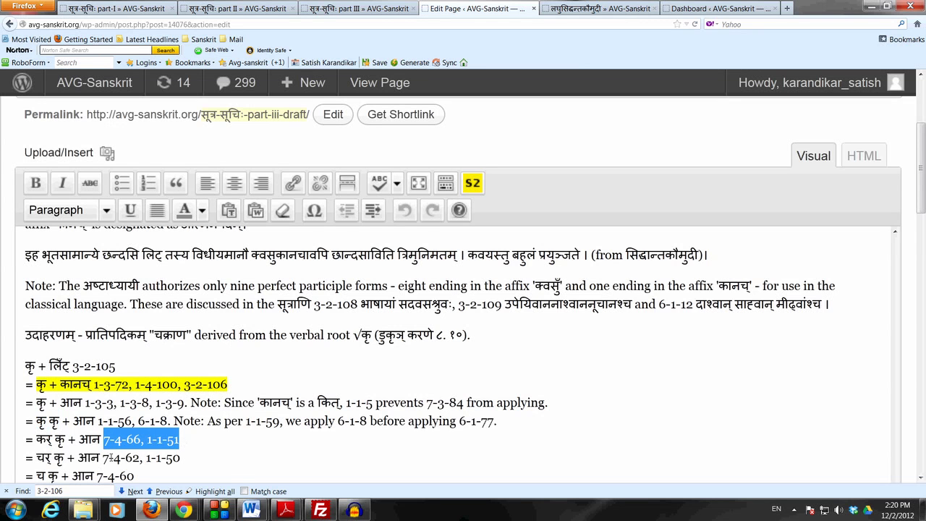
drag(101, 457, 186, 462)
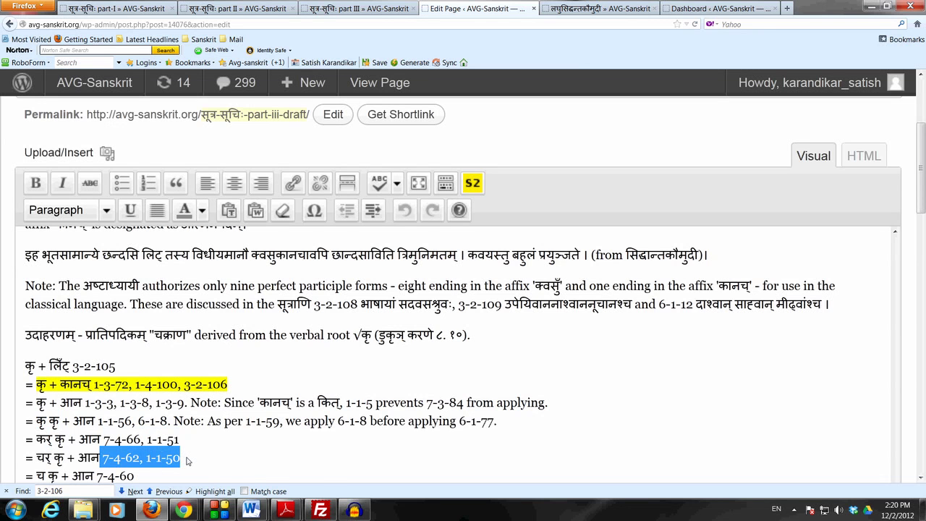
drag(36, 457, 66, 457)
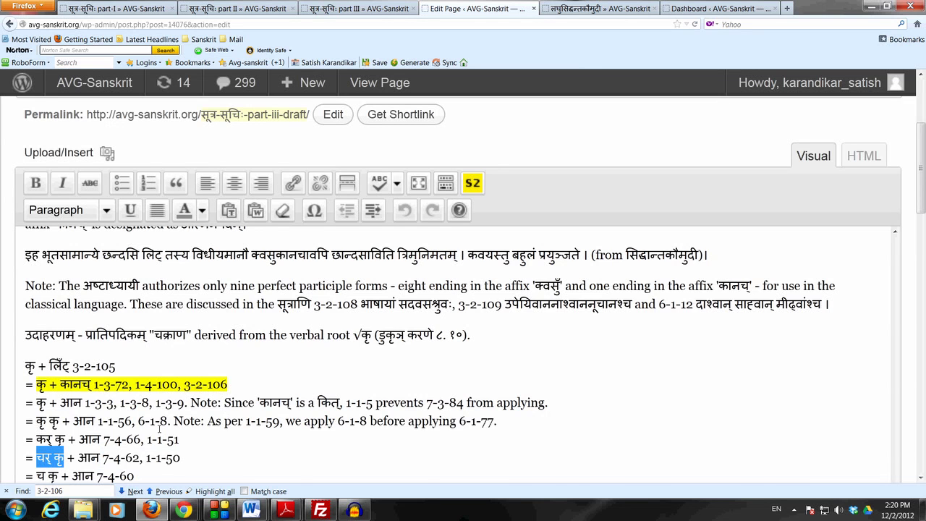
scroll(159, 428, down, 3)
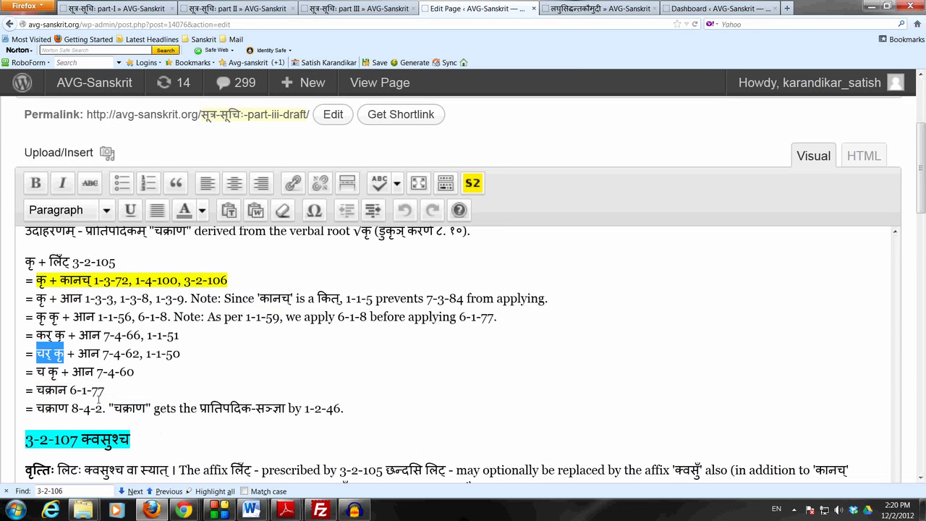
drag(45, 353, 97, 371)
drag(38, 390, 103, 409)
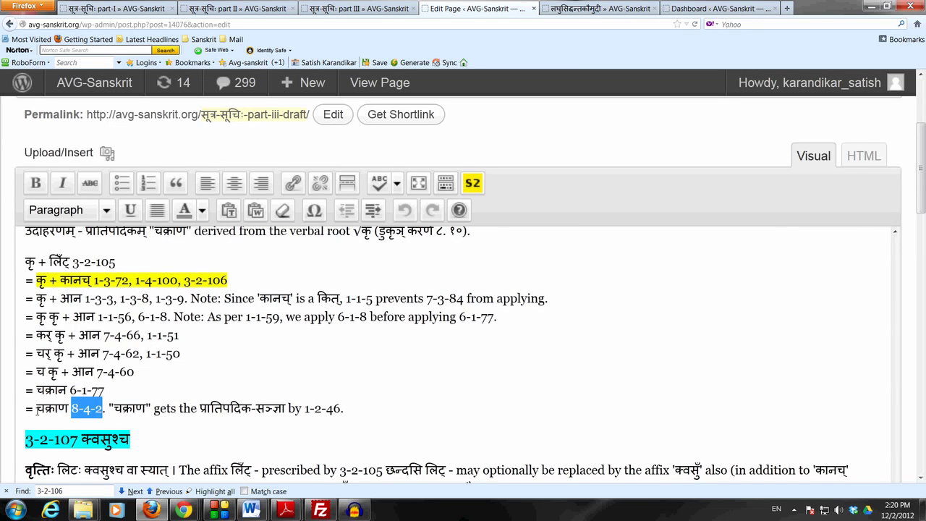
drag(36, 408, 340, 409)
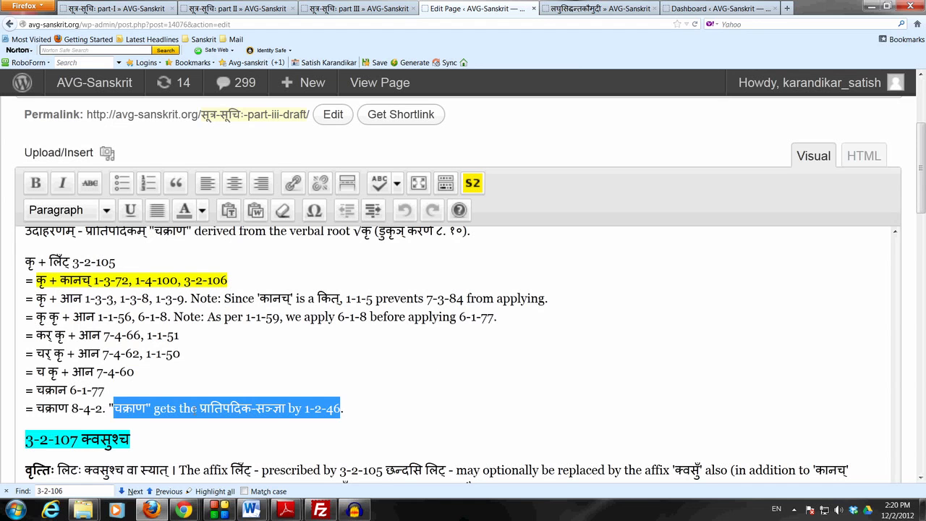
click(59, 408)
double_click(59, 408)
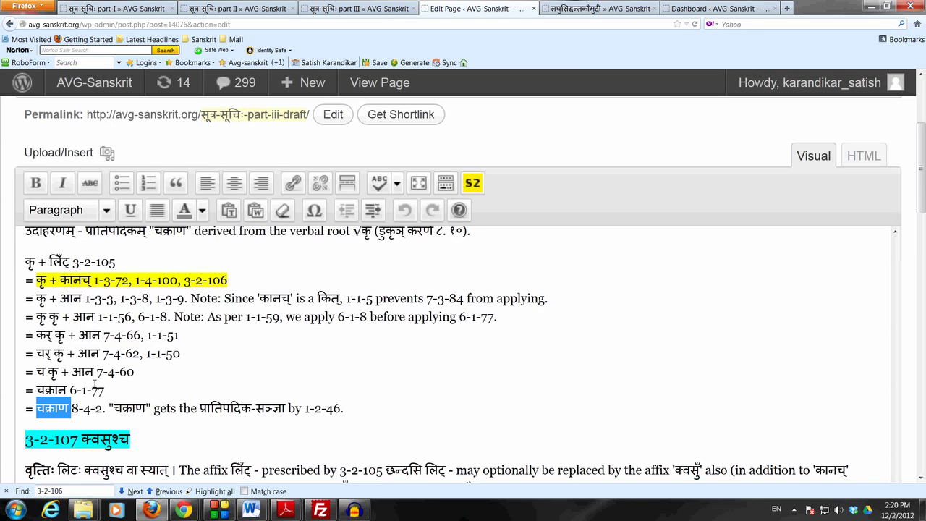
scroll(94, 383, up, 5)
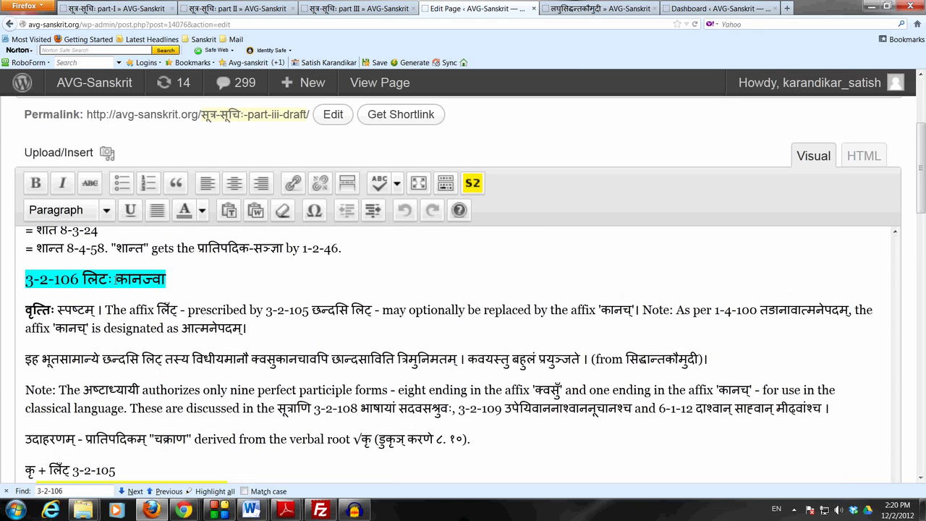
drag(116, 279, 155, 279)
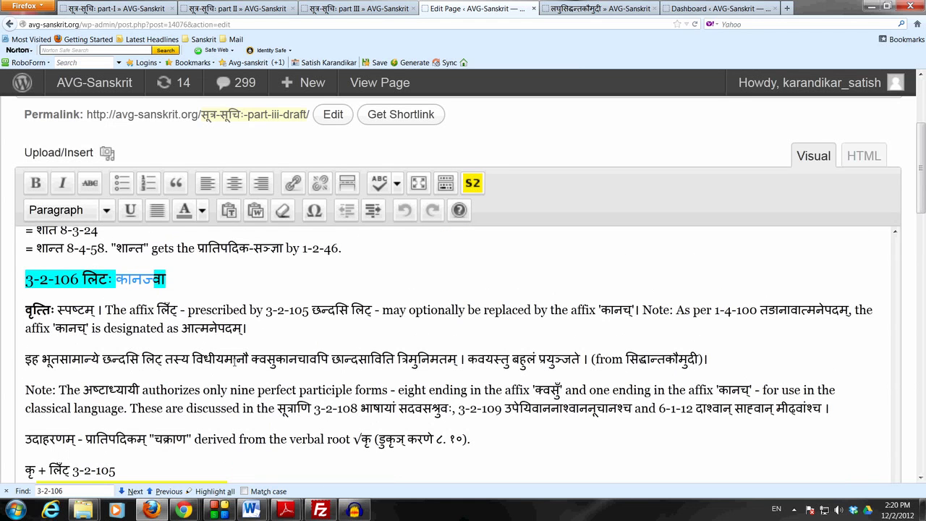